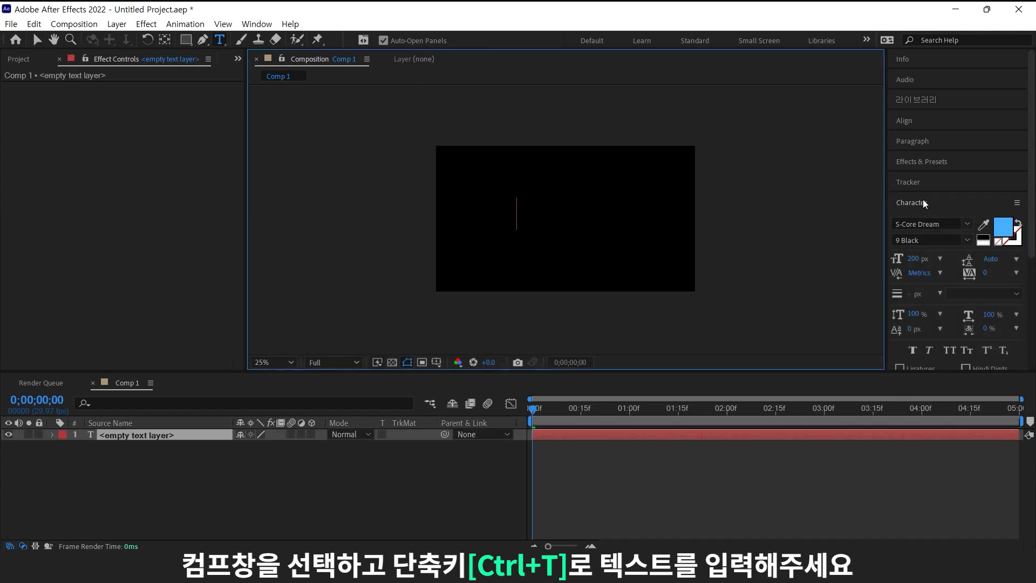
# Enter the text "ABCDF" and centre it horizontally and vertically in the composition.
pyautogui.write('ABCDF')
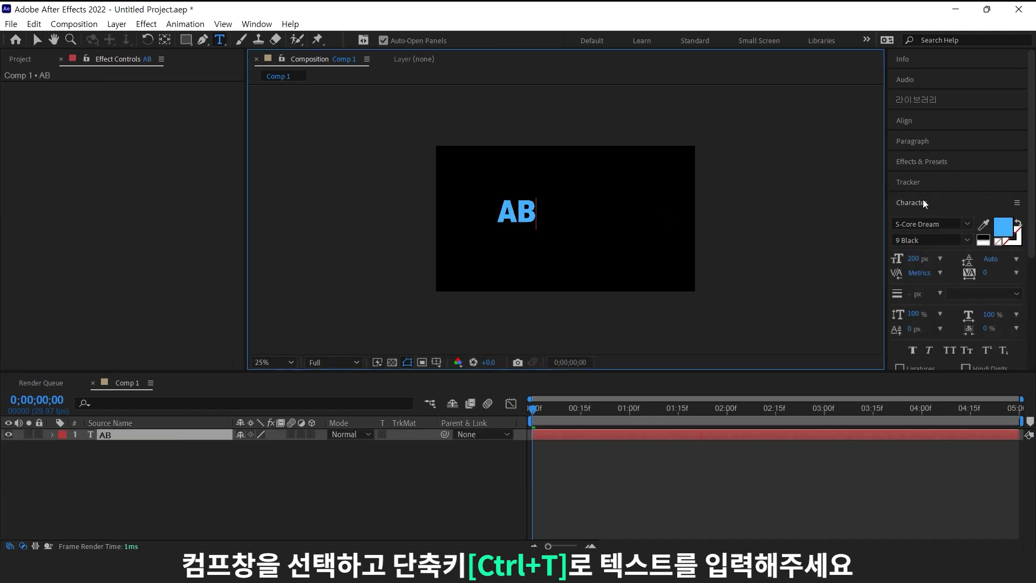
pyautogui.click(922, 121)
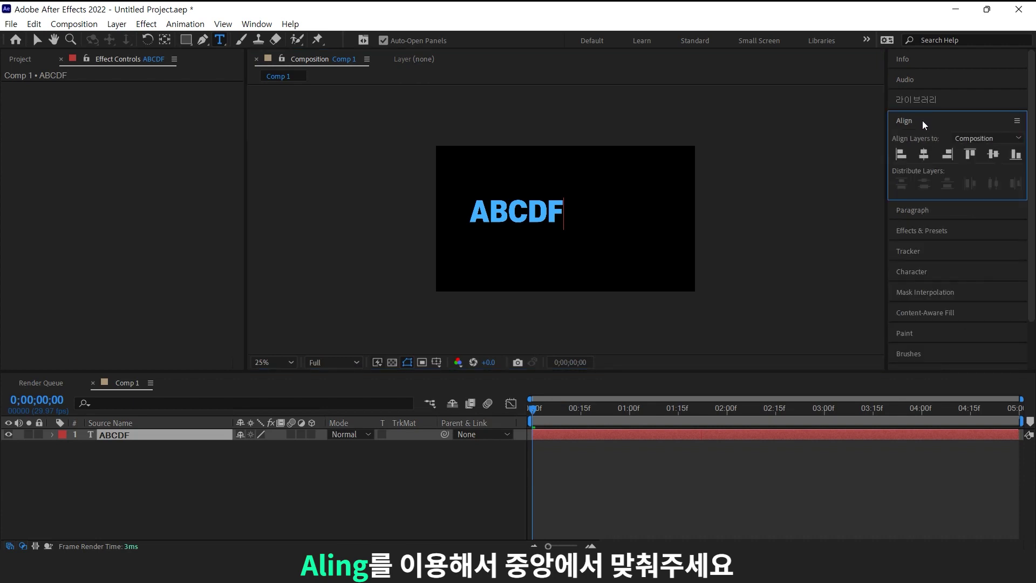
pyautogui.click(924, 156)
pyautogui.click(987, 153)
# Pre-compose the ABCDF text layer into a new composition named "text".
pyautogui.click(167, 436)
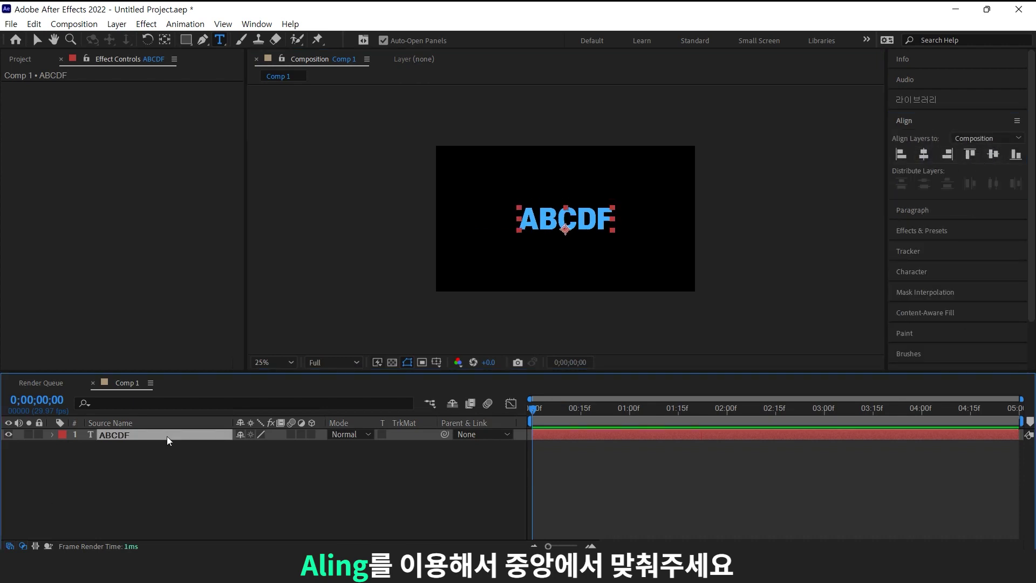
pyautogui.hotkey('ctrl', 'shift', 'c')
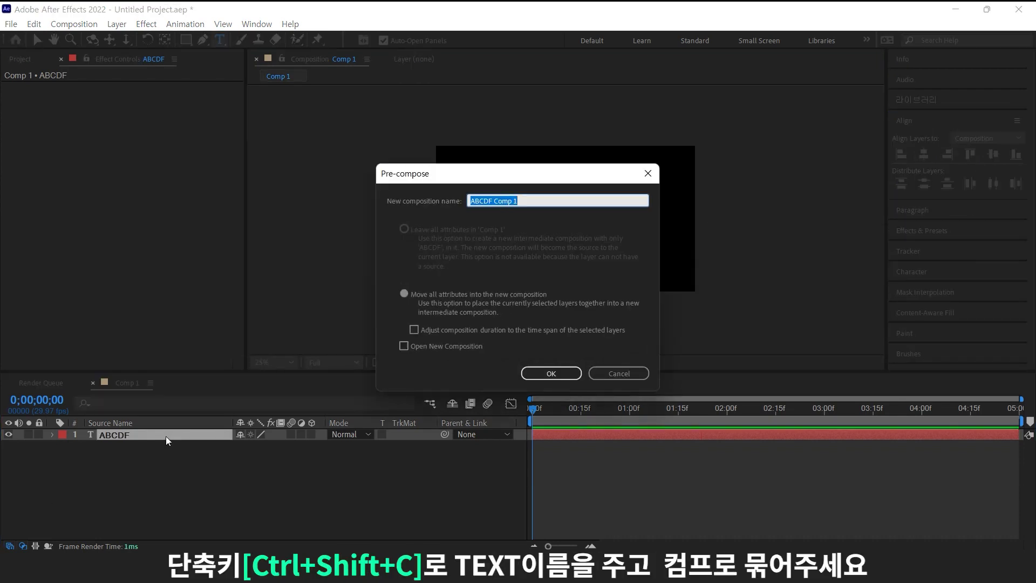
pyautogui.write('text')
pyautogui.click(561, 374)
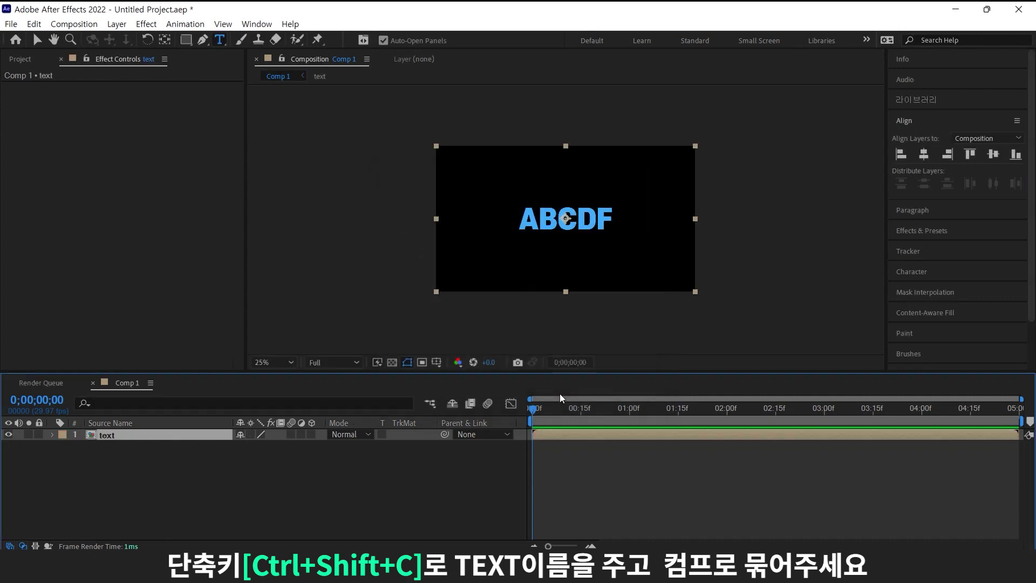
# Open the "text" composition and set its size to 800 px wide by 300 px high.
pyautogui.doubleClick(230, 434)
pyautogui.hotkey('ctrl', 'k')
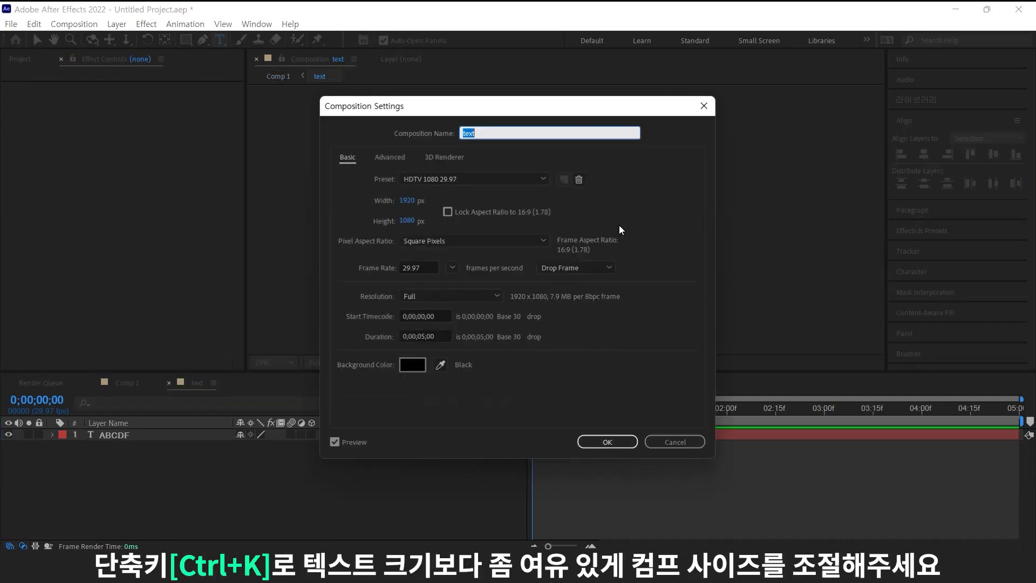
pyautogui.click(404, 201)
pyautogui.write('800')
pyautogui.press('Return')
pyautogui.click(407, 220)
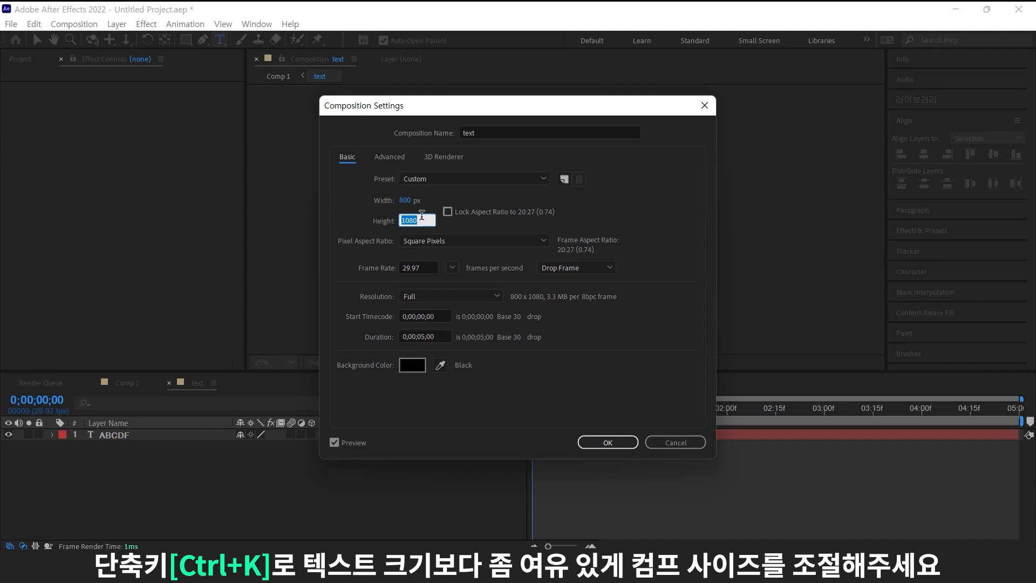
pyautogui.write('300')
pyautogui.press('Return')
pyautogui.press('Return')
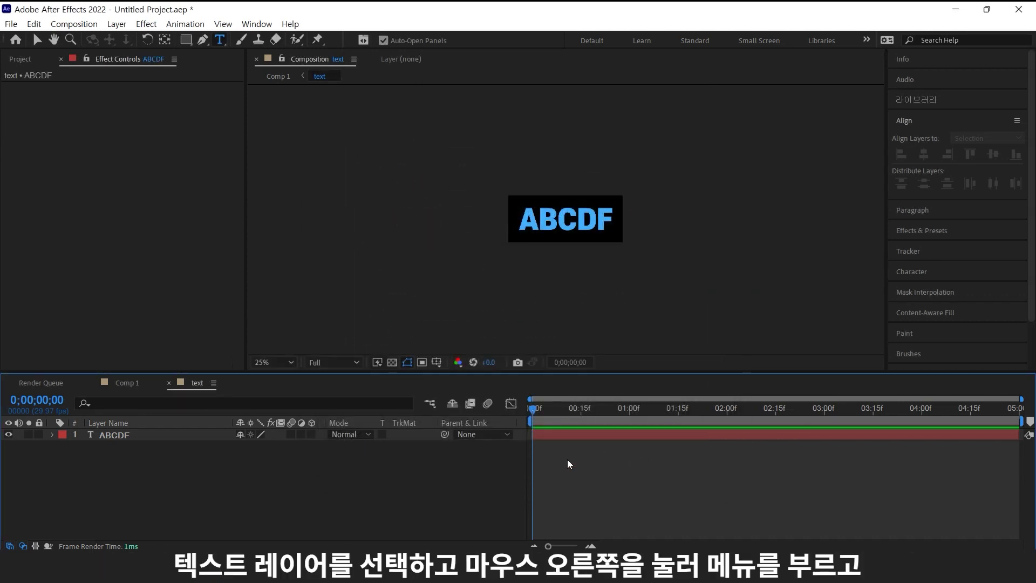
# Create shapes from the ABCDF text and place the resulting outlines layer below the text layer.
pyautogui.rightClick(169, 435)
pyautogui.moveTo(277, 330)
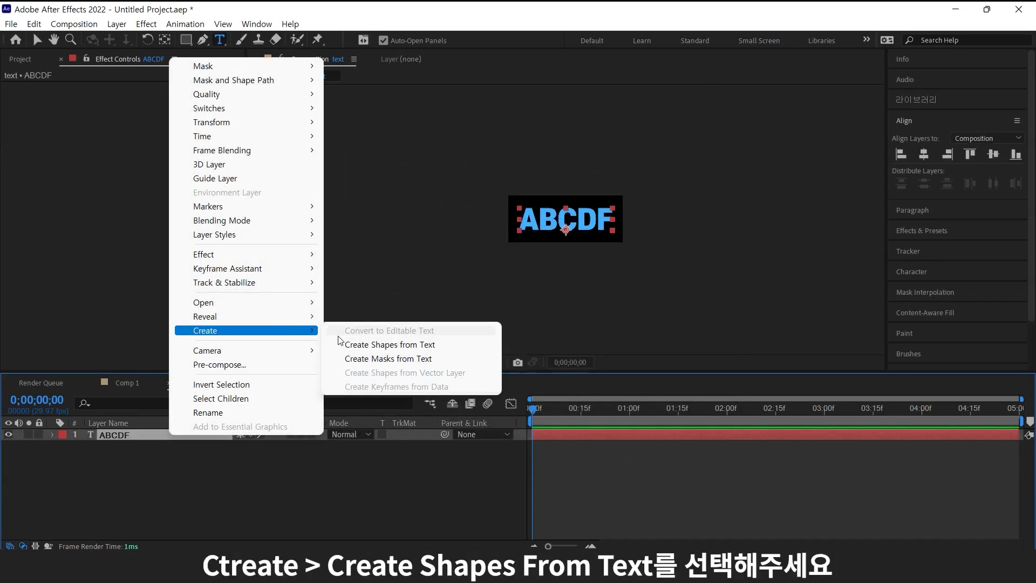
pyautogui.click(452, 349)
pyautogui.moveTo(195, 436); pyautogui.dragTo(156, 483)
# Add a Repeater to the contents of the ABCDF Outlines layer and set its copies to 40.
pyautogui.click(52, 446)
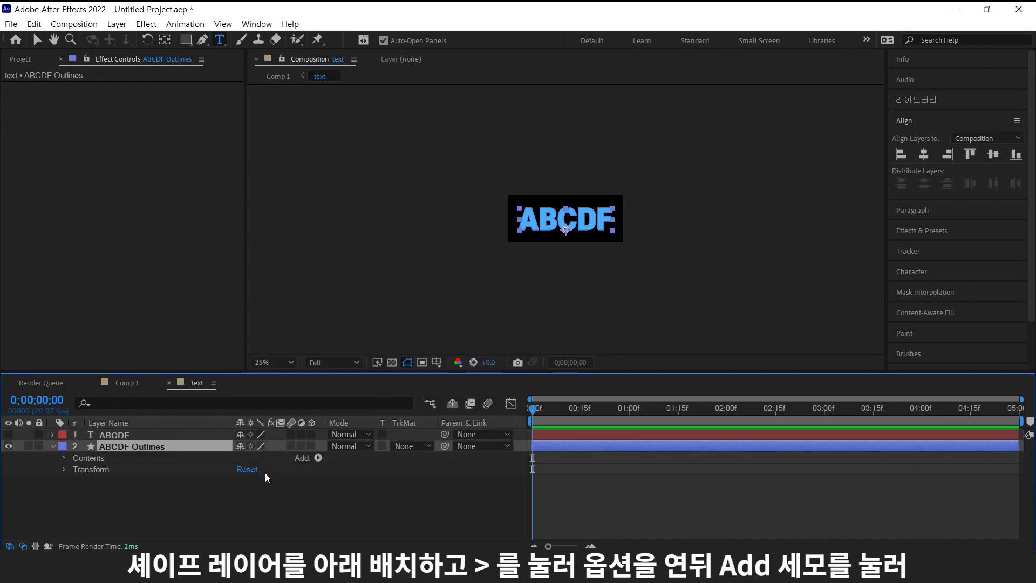
pyautogui.click(318, 457)
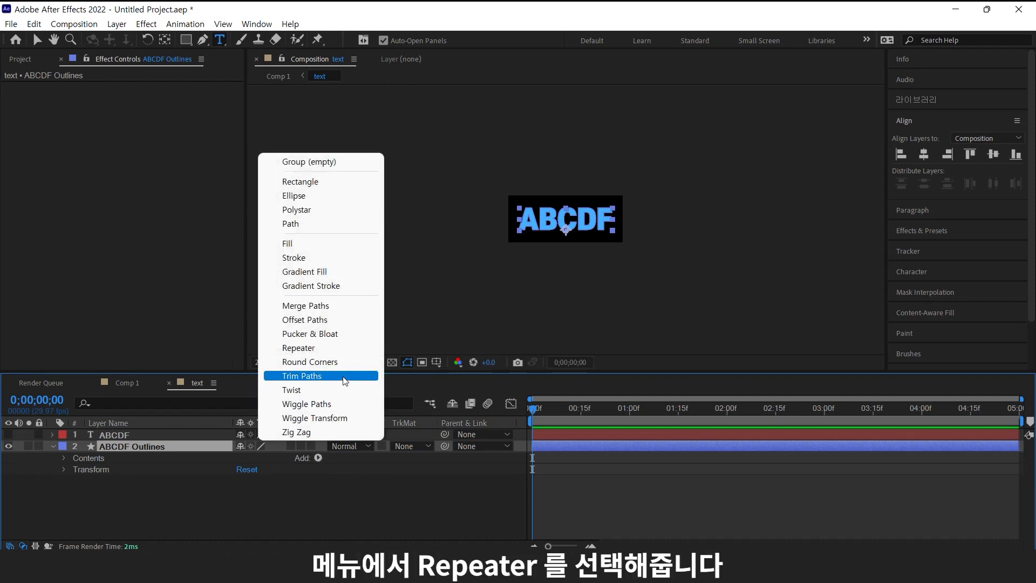
pyautogui.click(350, 352)
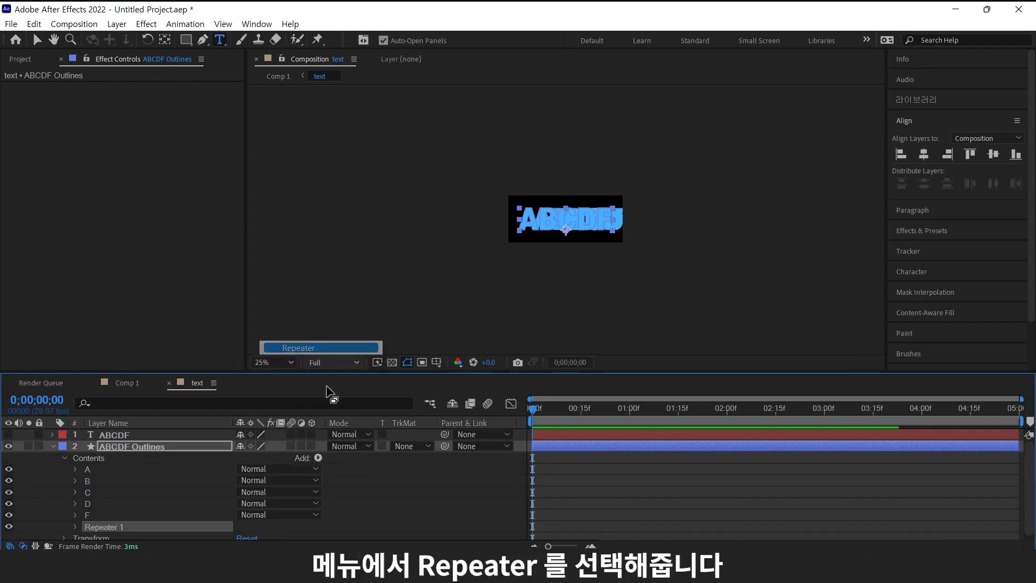
pyautogui.click(79, 524)
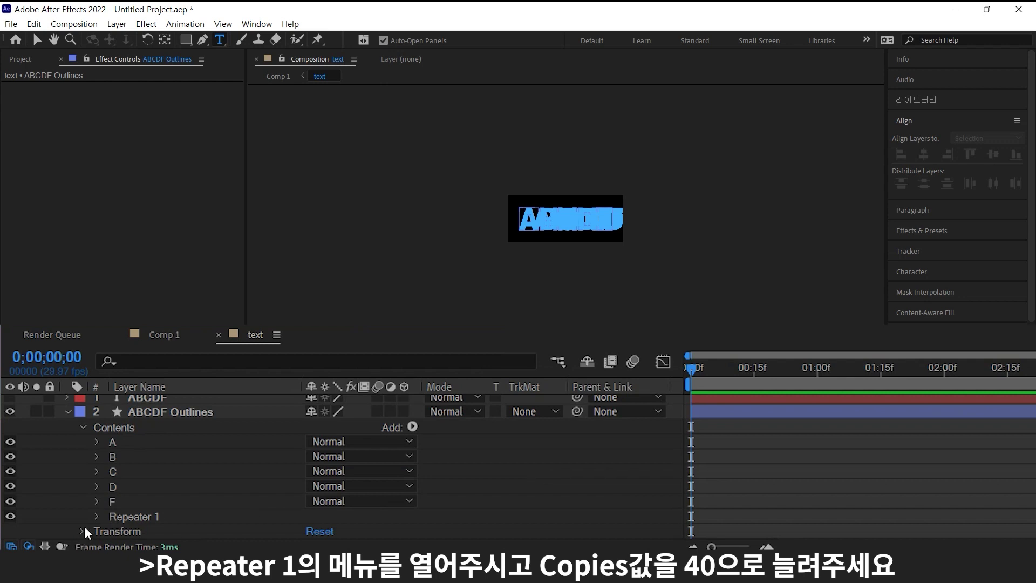
pyautogui.click(97, 516)
pyautogui.scroll(-4, 579, 437)
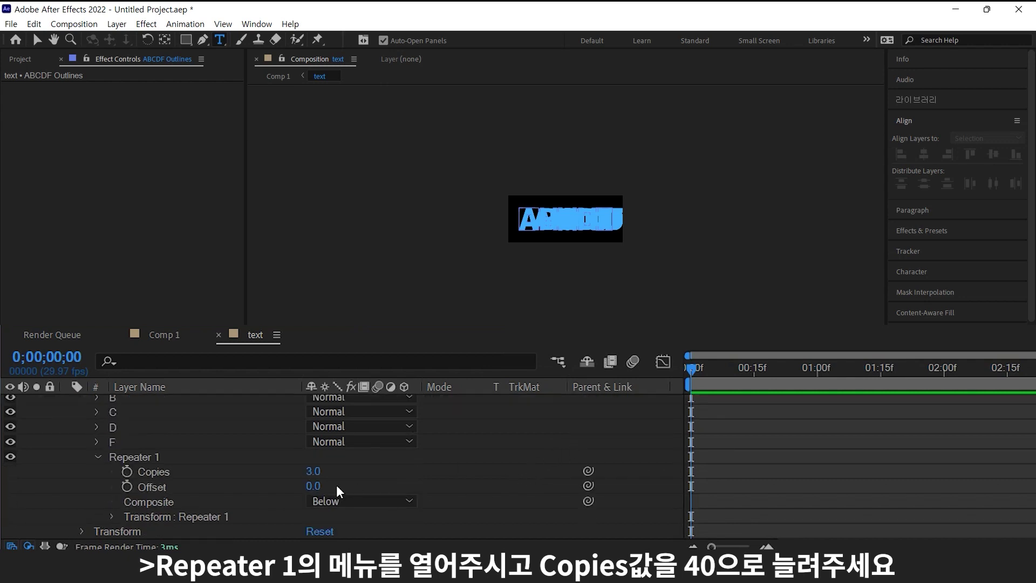
pyautogui.click(313, 471)
pyautogui.write('40')
pyautogui.press('Return')
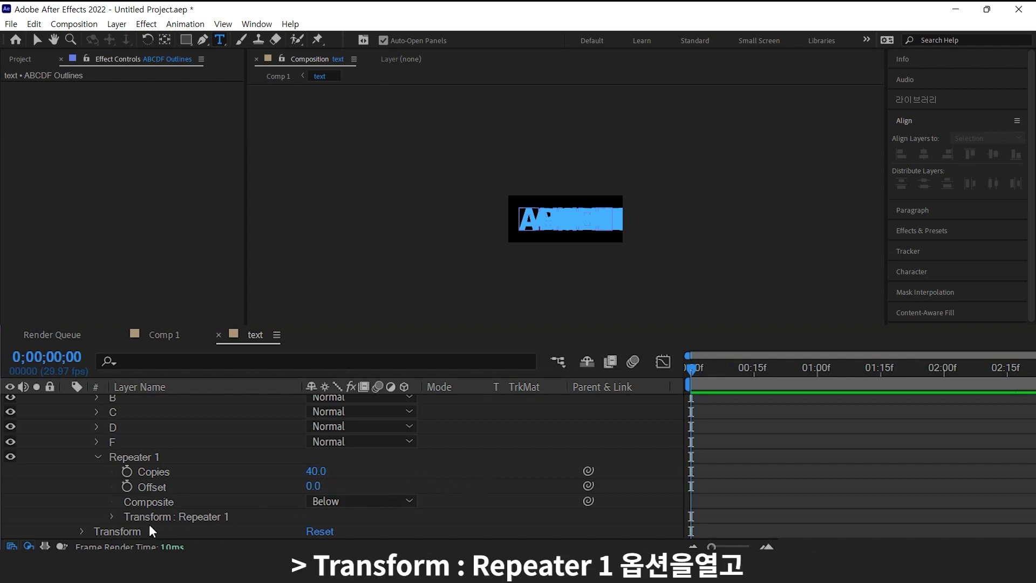
# In the repeater's transform, set the position to 1, 1 and the end opacity to 0%.
pyautogui.click(112, 516)
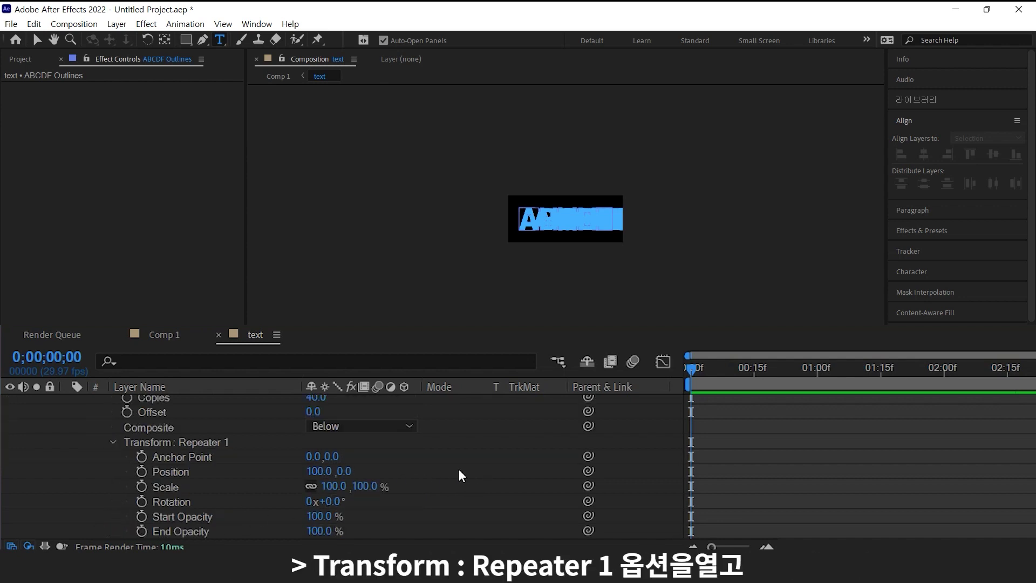
pyautogui.scroll(-1, 458, 470)
pyautogui.click(319, 456)
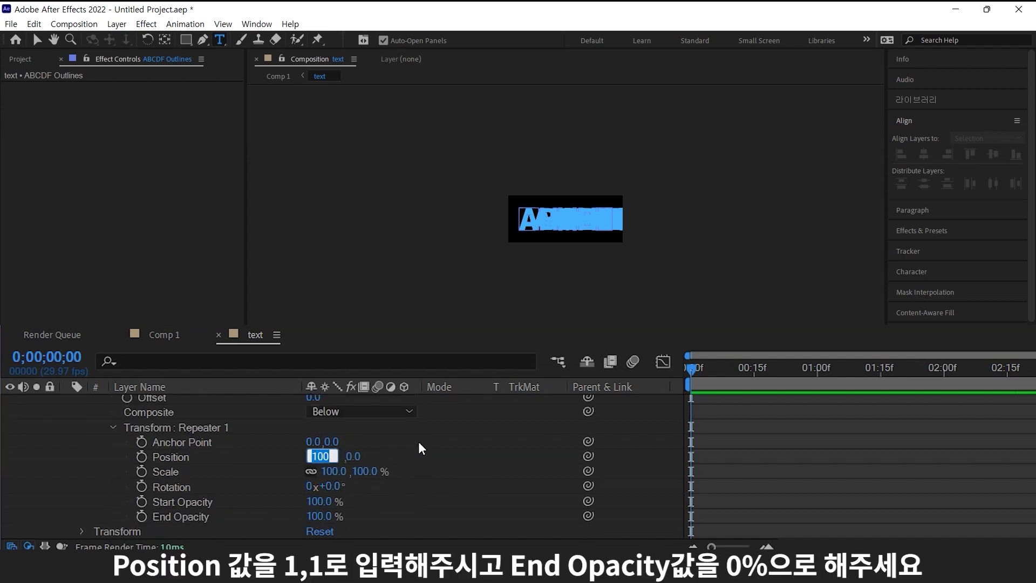
pyautogui.write('1')
pyautogui.press('Return')
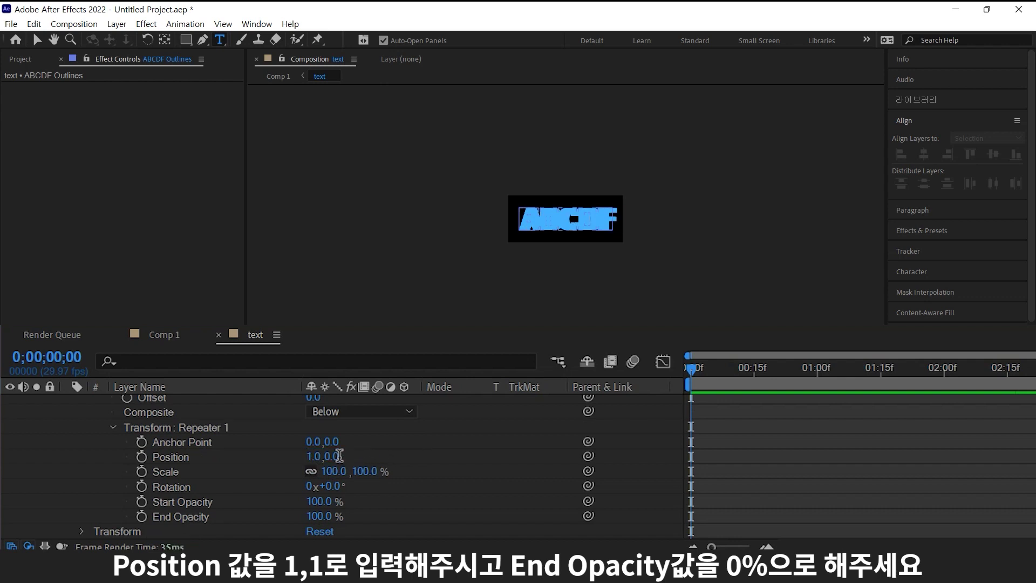
pyautogui.click(331, 456)
pyautogui.write('1')
pyautogui.press('Return')
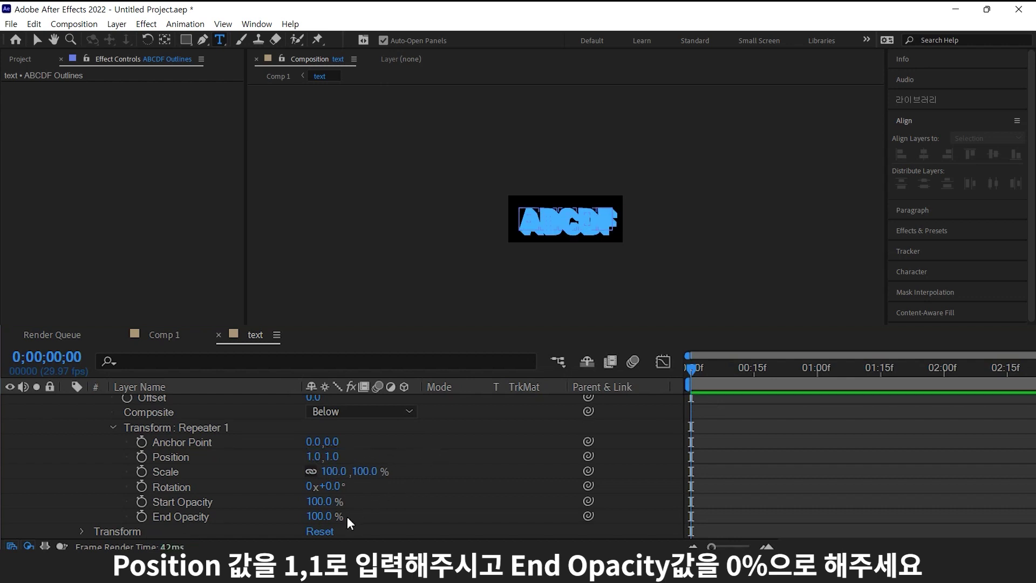
pyautogui.click(320, 516)
pyautogui.write('9')
pyautogui.press('Return')
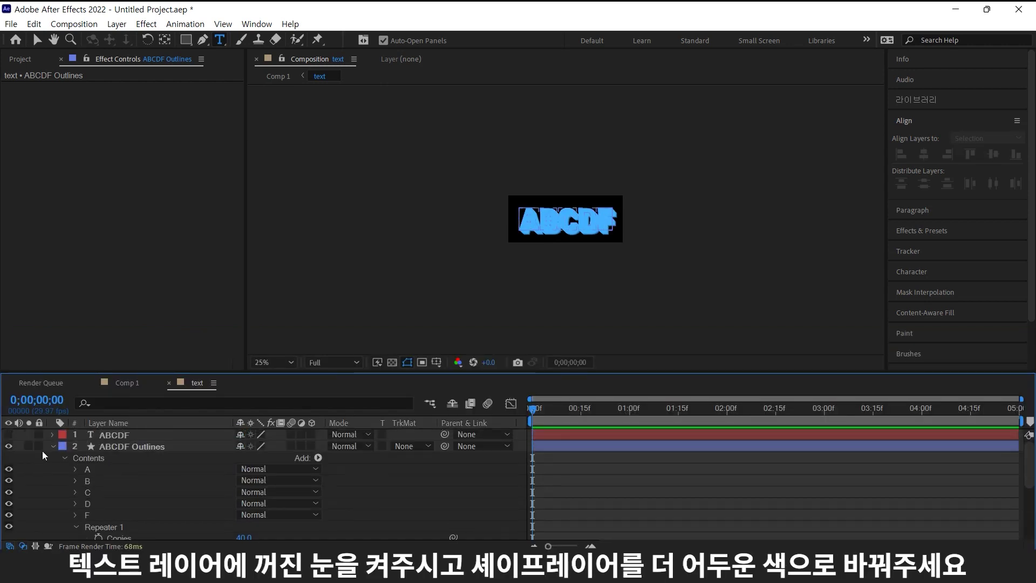
# Collapse the outlines layer's properties and turn the ABCDF text layer's visibility back on.
pyautogui.click(52, 446)
pyautogui.click(9, 435)
pyautogui.click(103, 434)
pyautogui.press('.')
pyautogui.press('.')
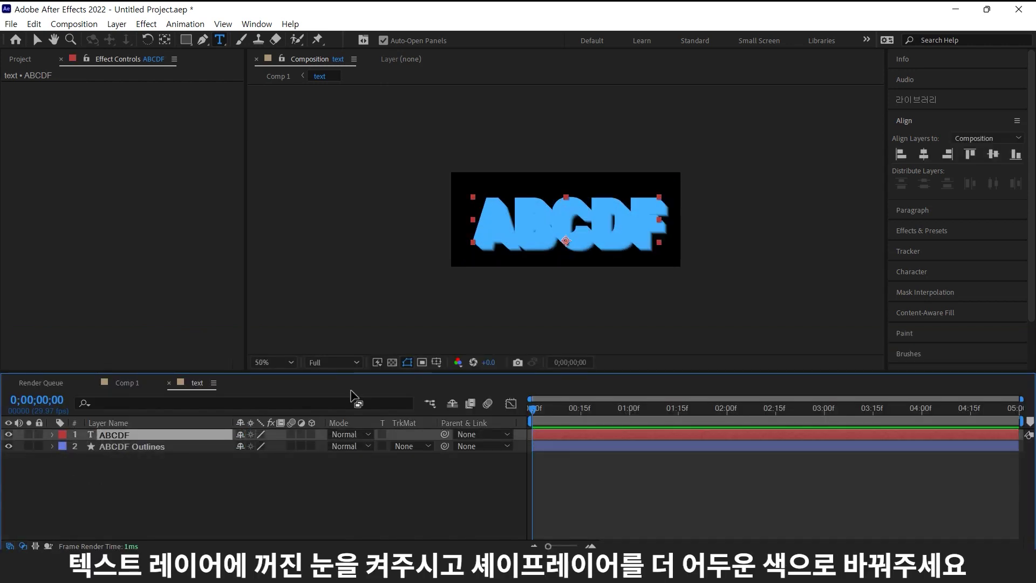
# Change the fill of the ABCDF Outlines shape layer to a darker blue.
pyautogui.click(187, 445)
pyautogui.press('v')
pyautogui.click(528, 40)
pyautogui.click(234, 243)
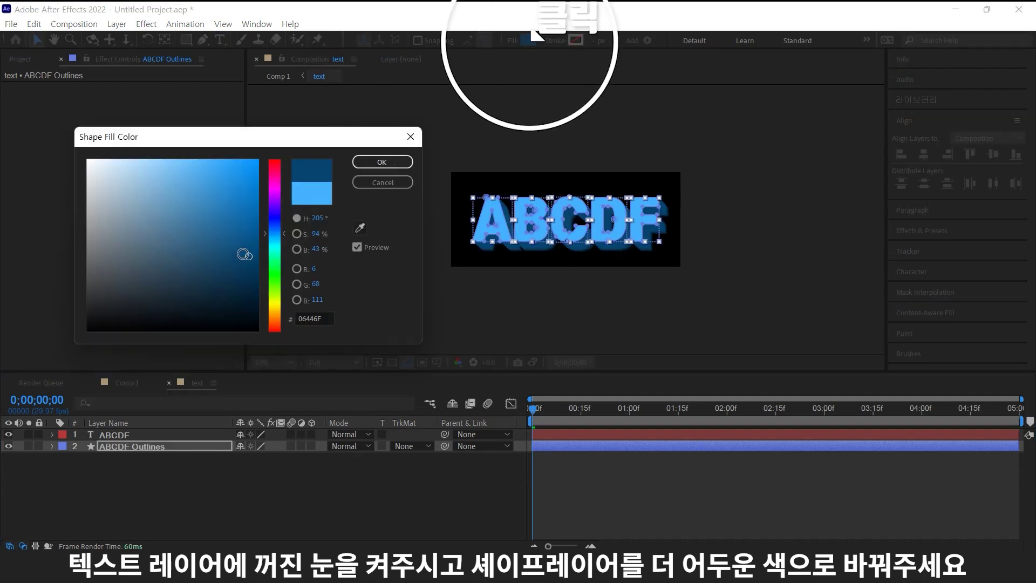
pyautogui.click(412, 160)
pyautogui.click(892, 510)
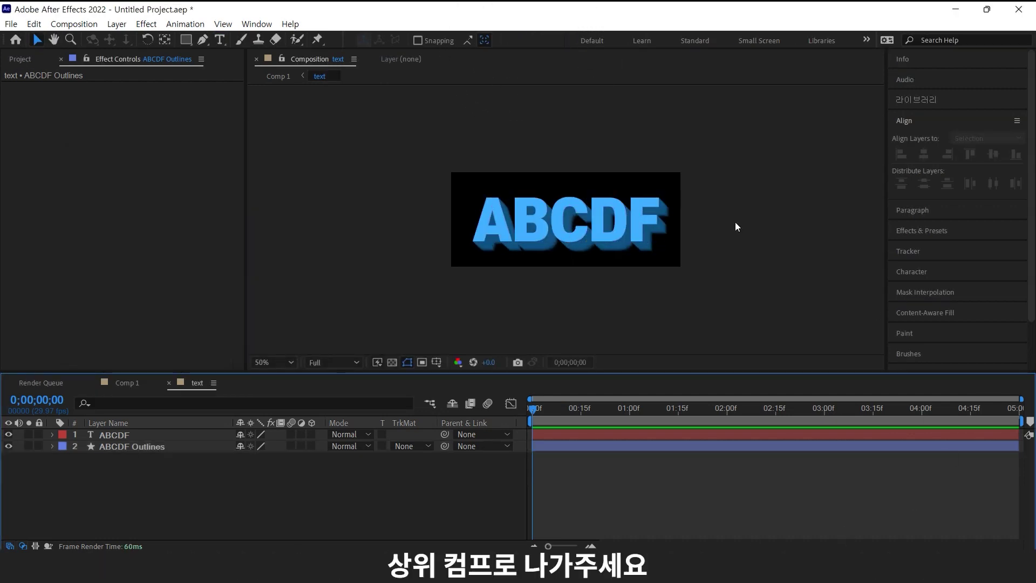
# Return to Comp 1 and duplicate the text layer twice, placing the copies in a row to the right of the original.
pyautogui.click(278, 76)
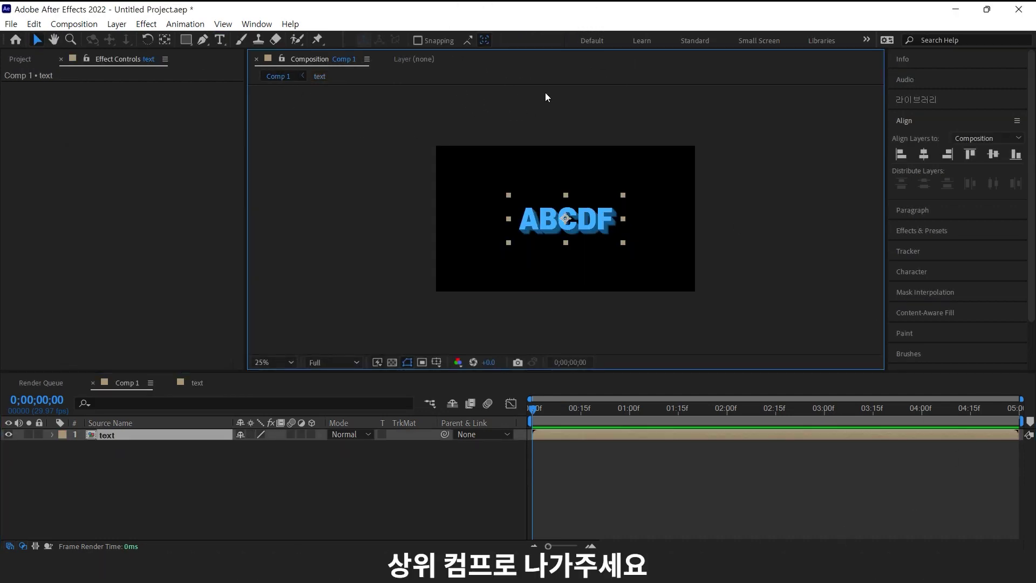
pyautogui.click(170, 436)
pyautogui.hotkey('ctrl', 'd')
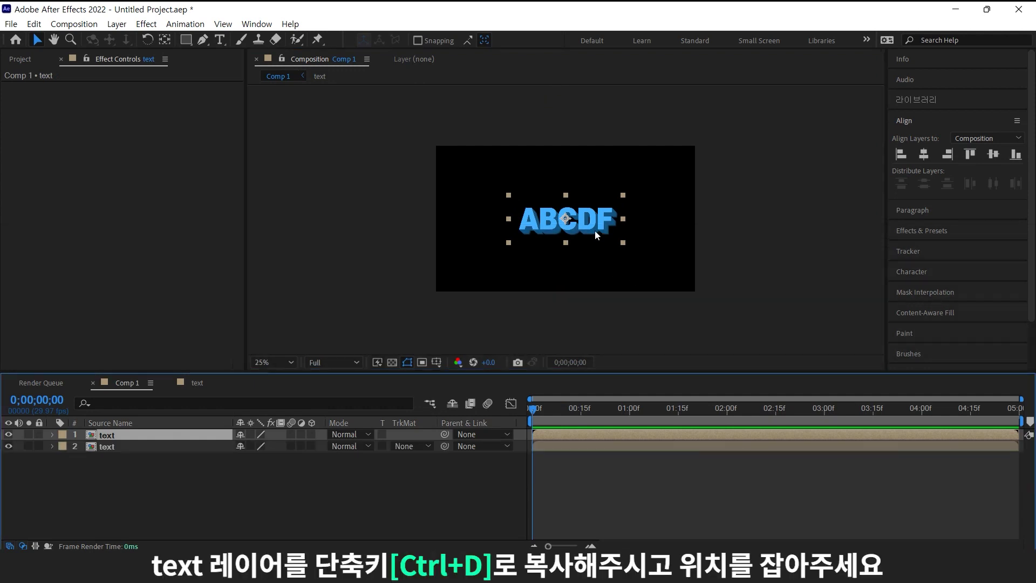
pyautogui.moveTo(593, 230); pyautogui.dragTo(793, 243)
pyautogui.hotkey('ctrl', 'd')
# Move all three text layers left together so that their row spans the whole frame width.
pyautogui.hotkey('ctrl', 'a')
pyautogui.press('z')
pyautogui.click(591, 233)
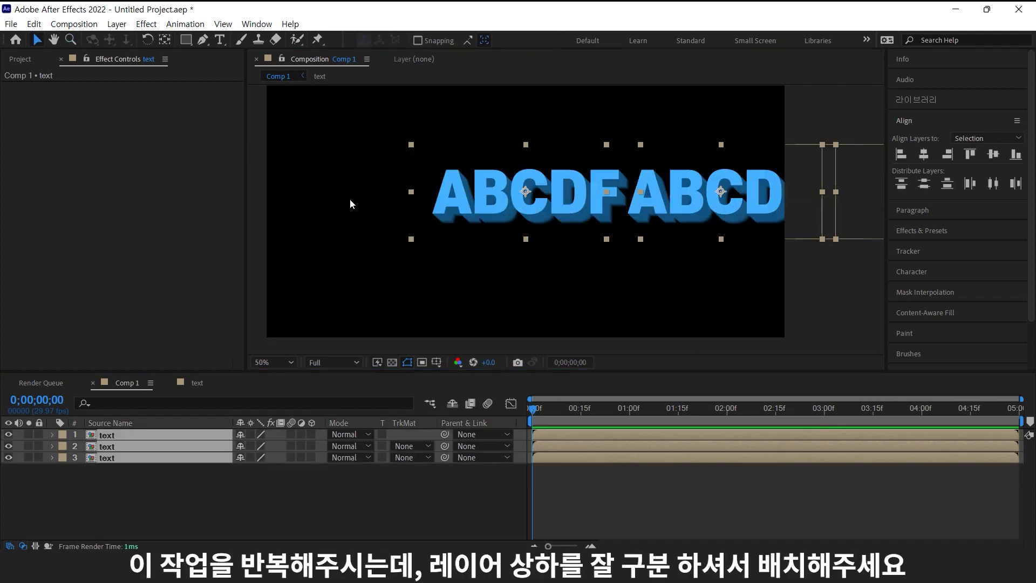
pyautogui.keyDown('alt'); pyautogui.click(352, 204); pyautogui.keyUp('alt')
pyautogui.press('v')
pyautogui.moveTo(718, 216); pyautogui.dragTo(420, 214)
# Duplicate the rightmost text layer and place the copy beyond the frame's right edge to extend the row.
pyautogui.hotkey('ctrl', 'a')
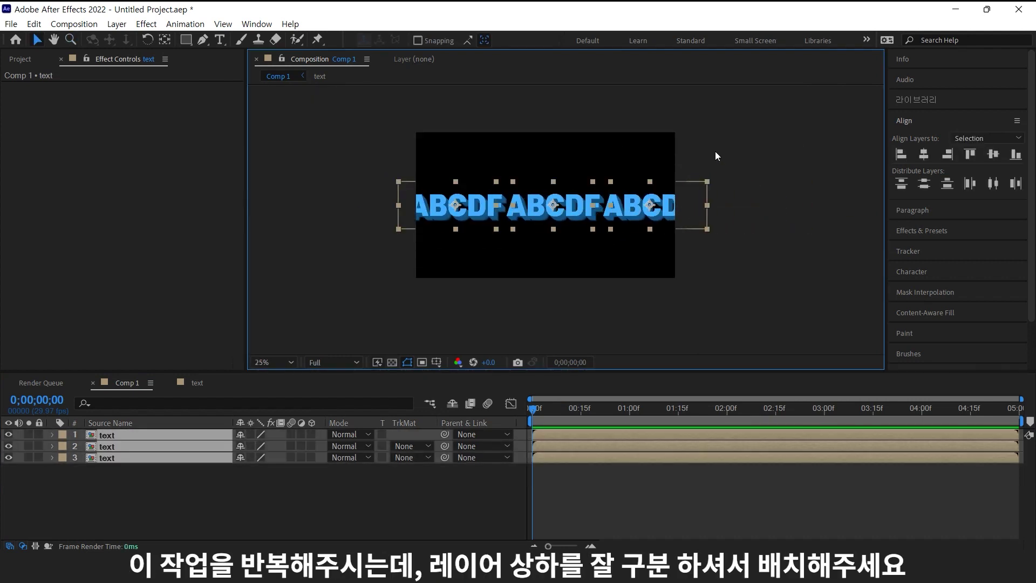
pyautogui.click(650, 205)
pyautogui.hotkey('ctrl', 'd')
pyautogui.moveTo(650, 205); pyautogui.dragTo(755, 205)
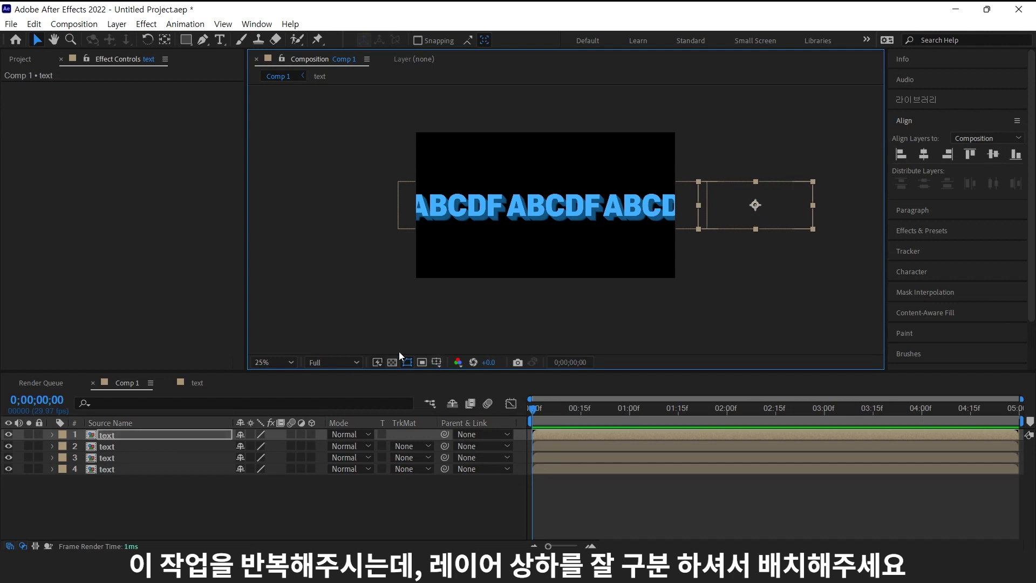
# Parent text layers 1, 2 and 3 to text layer 4.
pyautogui.moveTo(518, 162); pyautogui.dragTo(744, 284)
pyautogui.moveTo(445, 455); pyautogui.dragTo(442, 468)
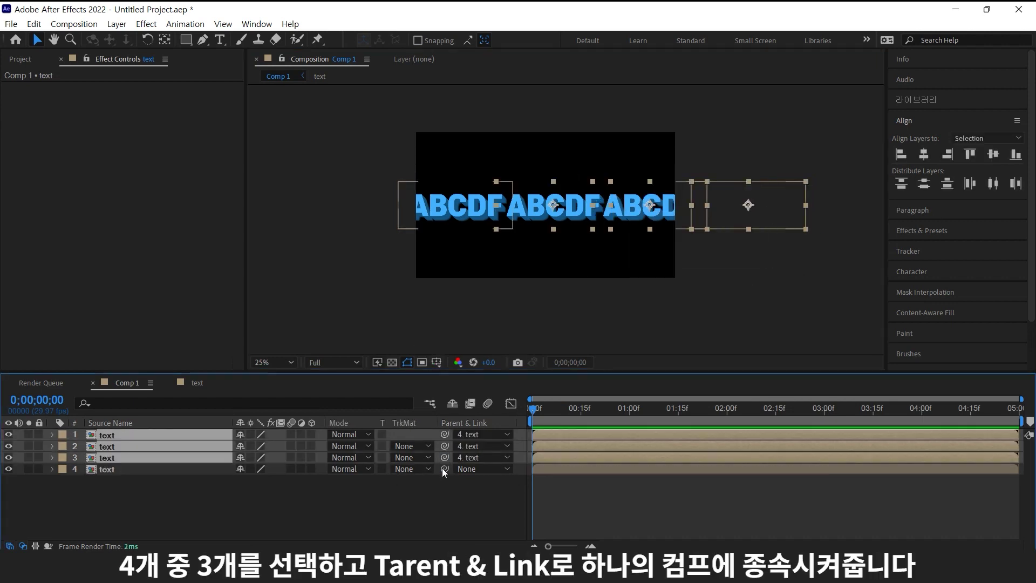
pyautogui.click(458, 502)
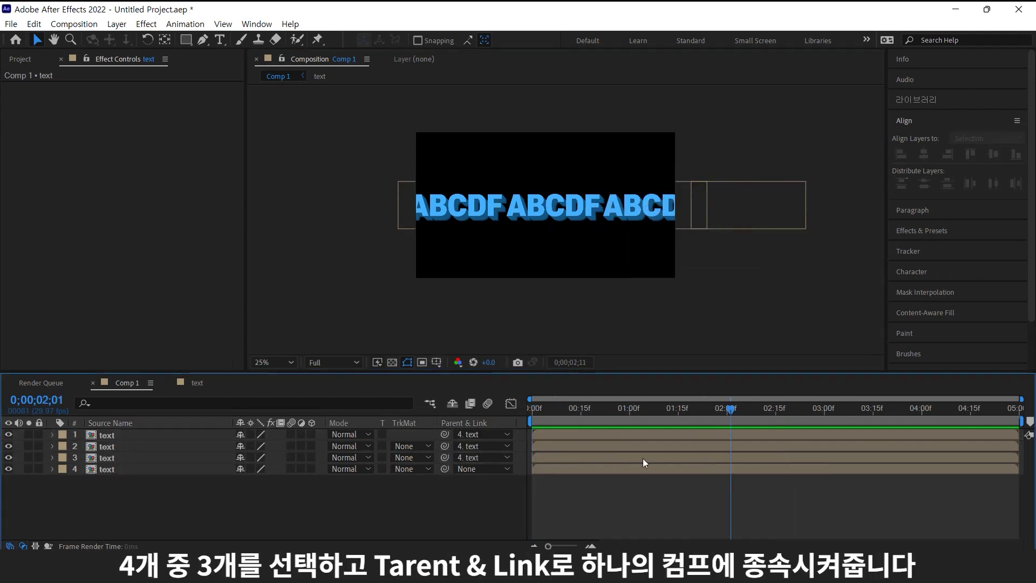
# Keyframe the position of text layer 4 from 0;00;00;00 to 0;00;04;29 so the row slides left, and preview the animation.
pyautogui.click(124, 460)
pyautogui.click(123, 467)
pyautogui.press('p')
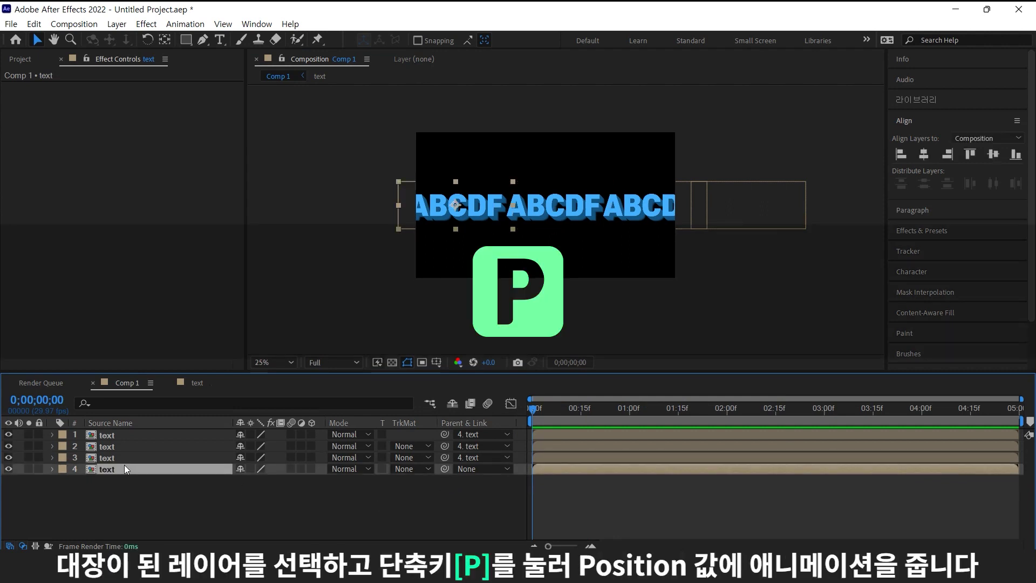
pyautogui.click(87, 478)
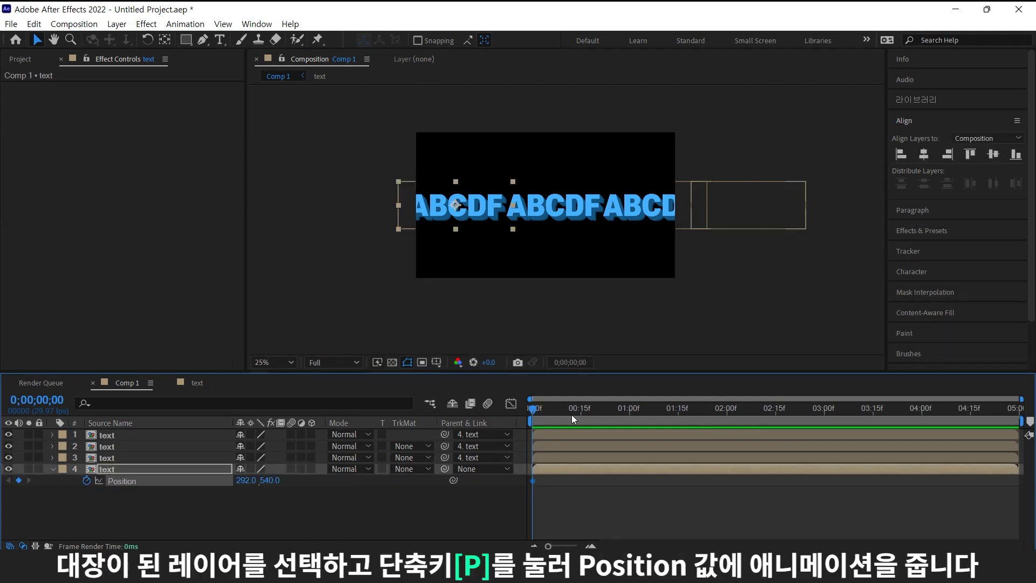
pyautogui.moveTo(639, 414); pyautogui.dragTo(1016, 408)
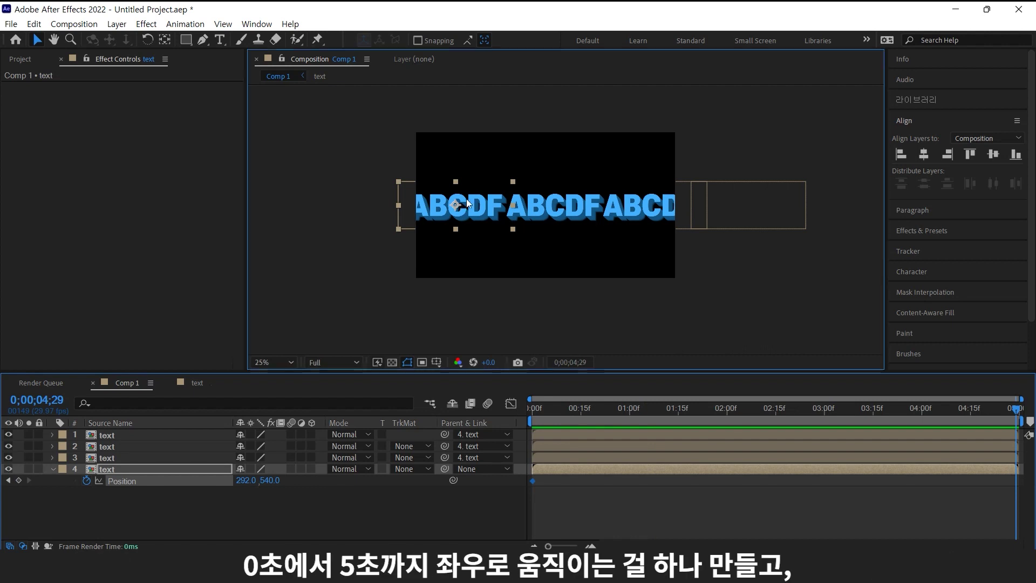
pyautogui.moveTo(466, 201); pyautogui.dragTo(401, 200)
pyautogui.press('space')
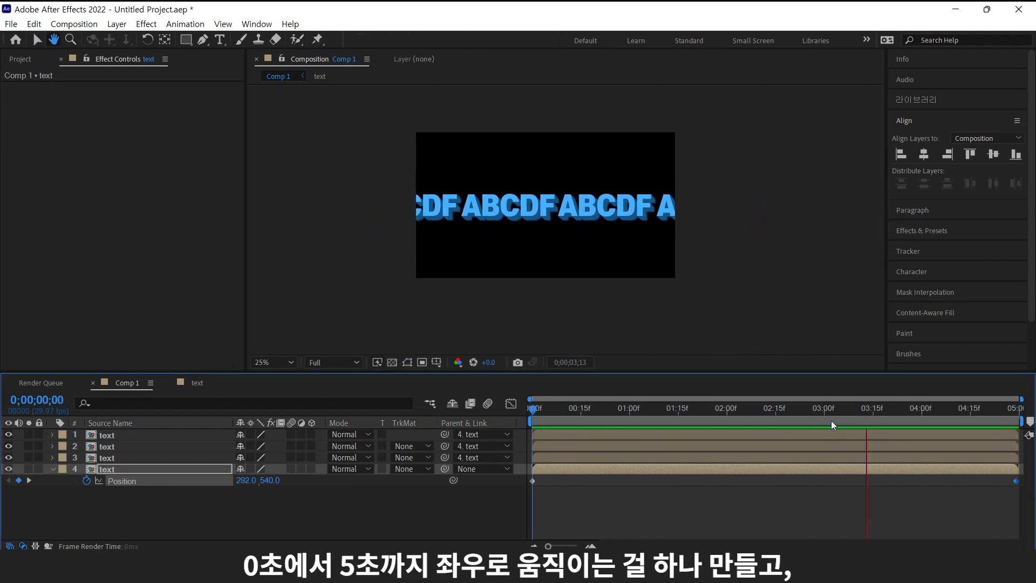
pyautogui.press('space')
# Duplicate the four text layers and stack the copies together above the original row's layers.
pyautogui.moveTo(192, 509); pyautogui.dragTo(274, 337)
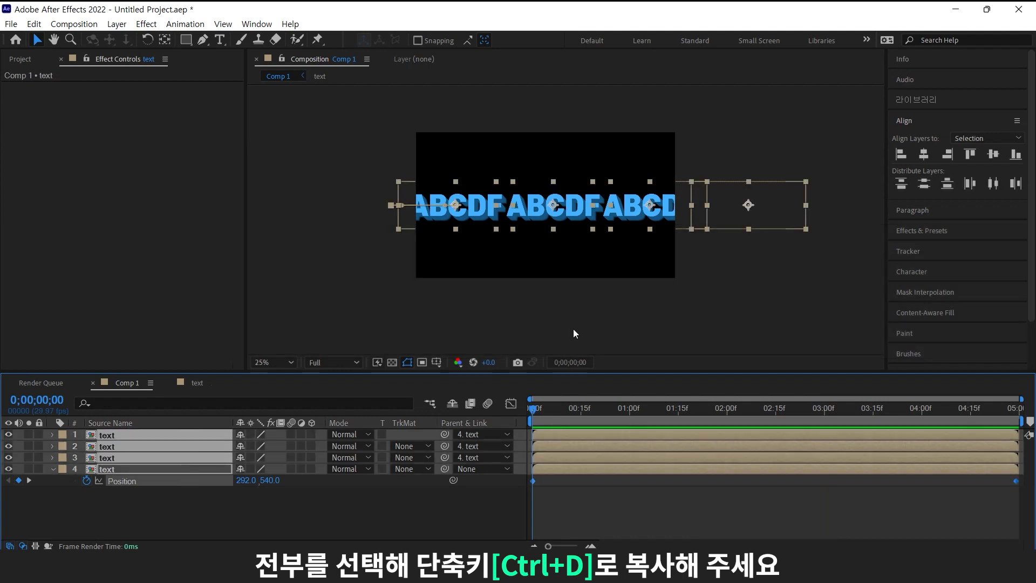
pyautogui.hotkey('ctrl', 'd')
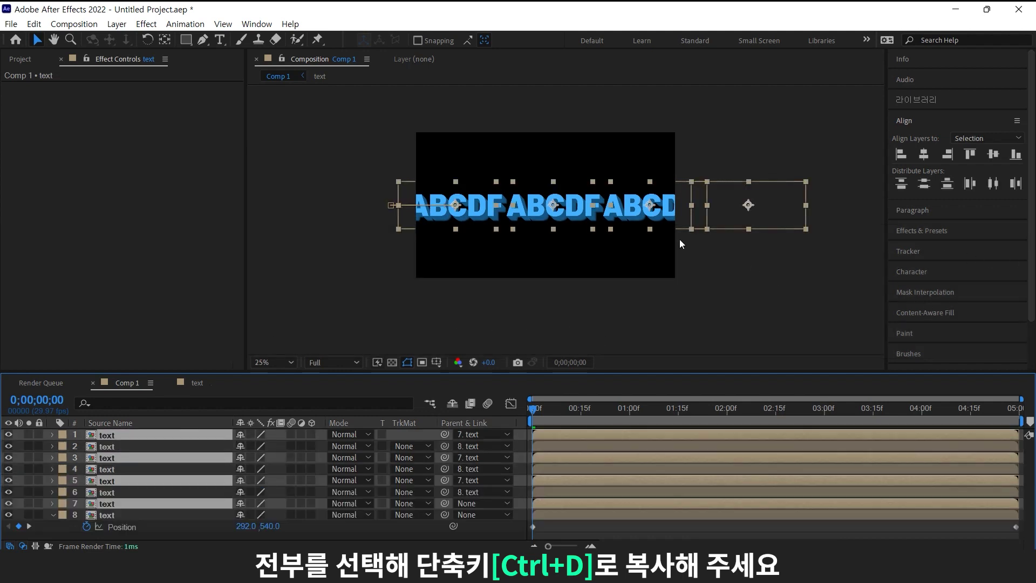
pyautogui.moveTo(204, 506); pyautogui.dragTo(298, 444)
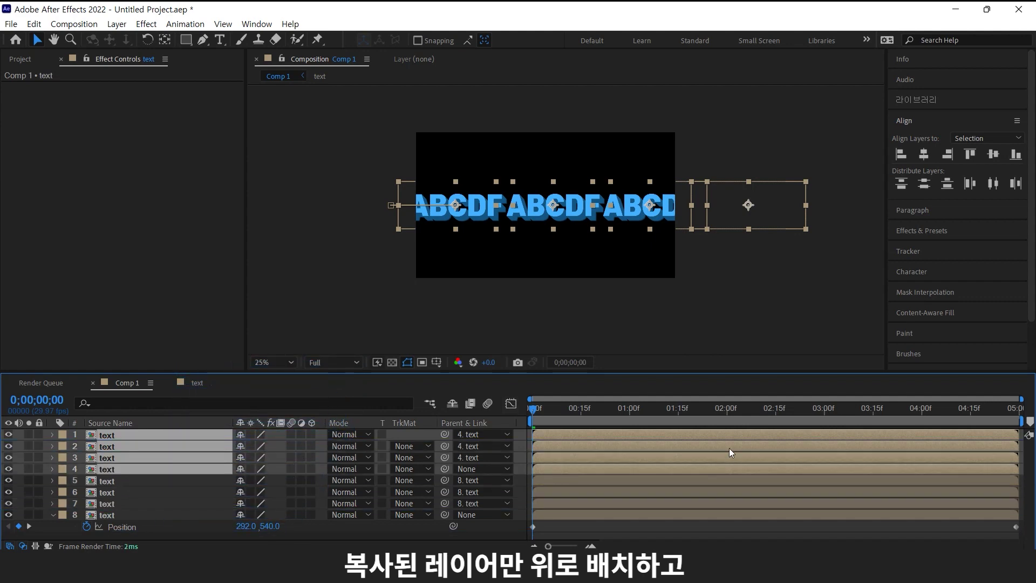
# Select the Position keyframes of copied text layer 4 and move the duplicate row up and left, to about -496, 308.
pyautogui.press('p')
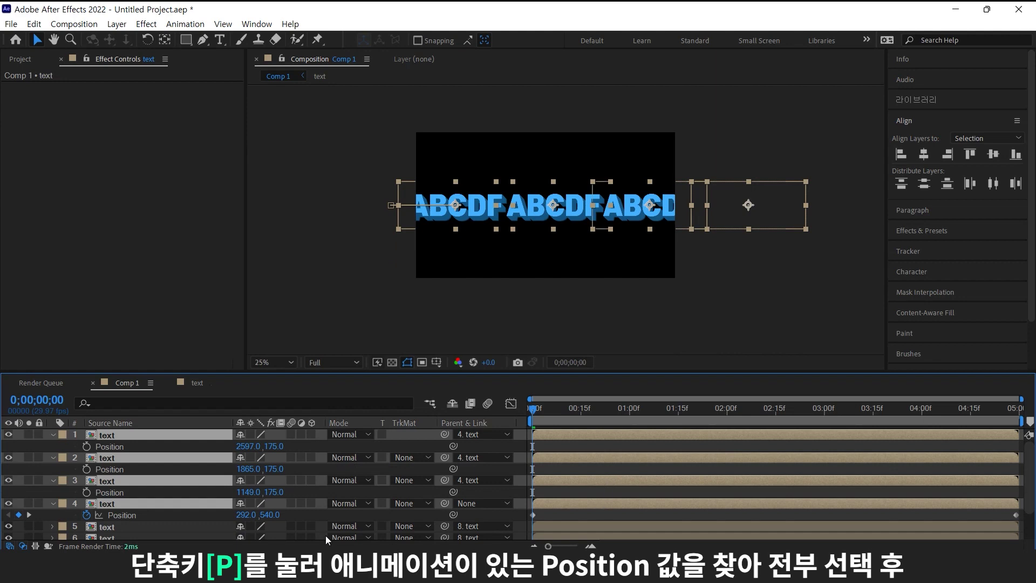
pyautogui.scroll(-2, 379, 503)
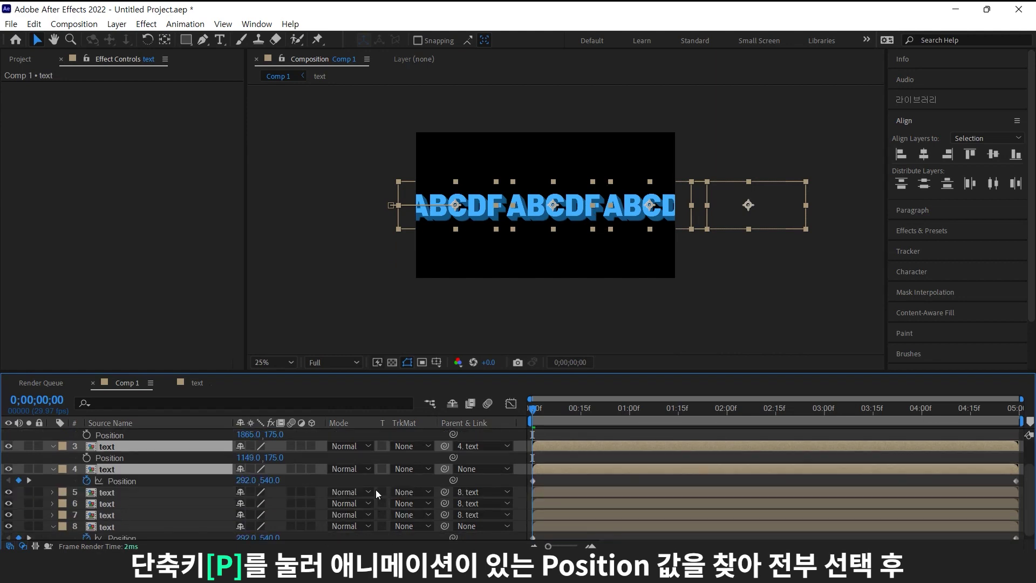
pyautogui.click(322, 484)
pyautogui.click(190, 480)
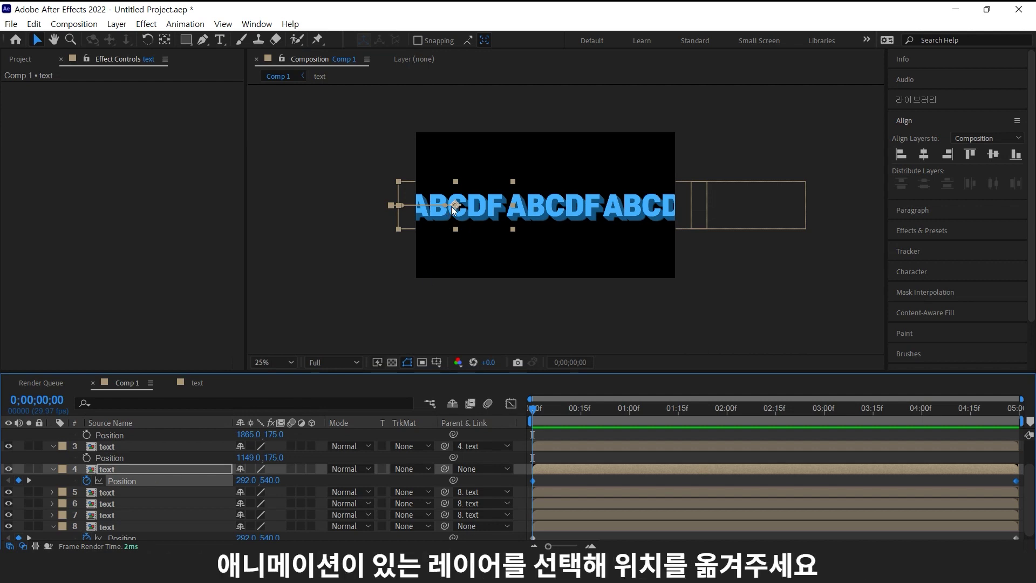
pyautogui.moveTo(451, 206); pyautogui.dragTo(347, 176)
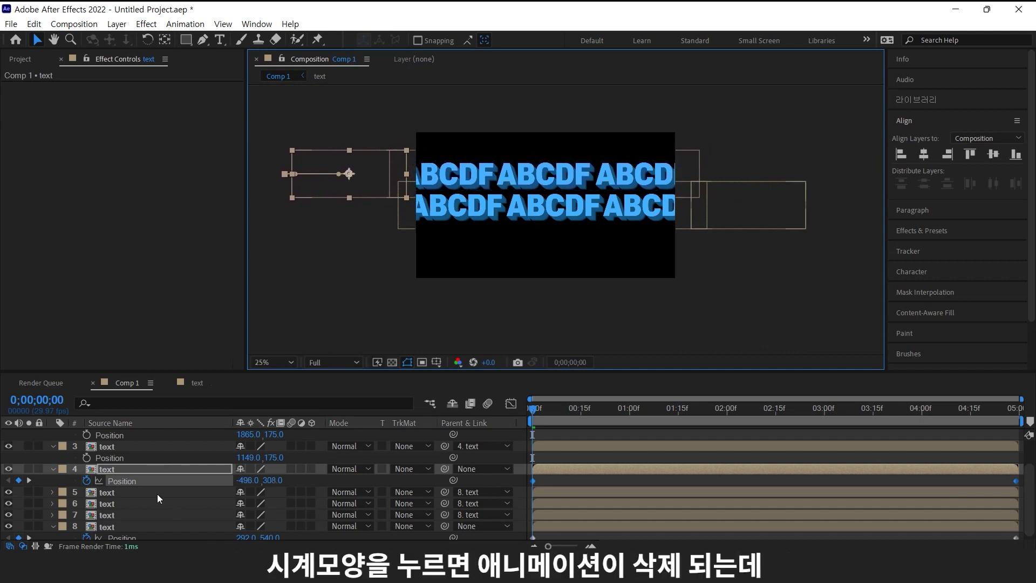
# Replace text layer 4's Position keyframes so the upper row slides right from 0;00;00;00 to 0;00;04;29, and preview the motion.
pyautogui.click(86, 480)
pyautogui.click(86, 480)
pyautogui.click(555, 409)
pyautogui.moveTo(617, 410); pyautogui.dragTo(1016, 410)
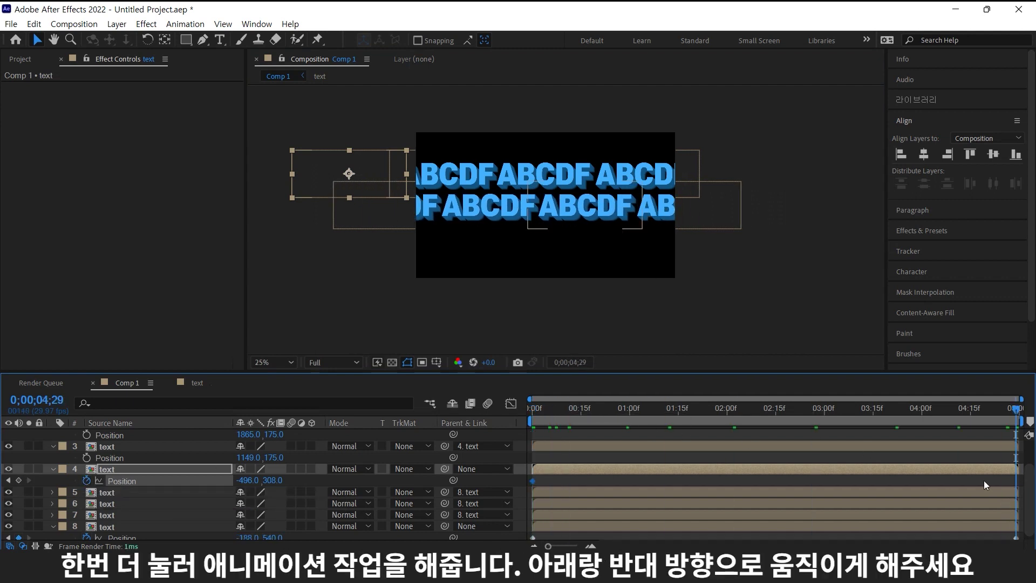
pyautogui.moveTo(310, 182); pyautogui.dragTo(373, 182)
pyautogui.press('space')
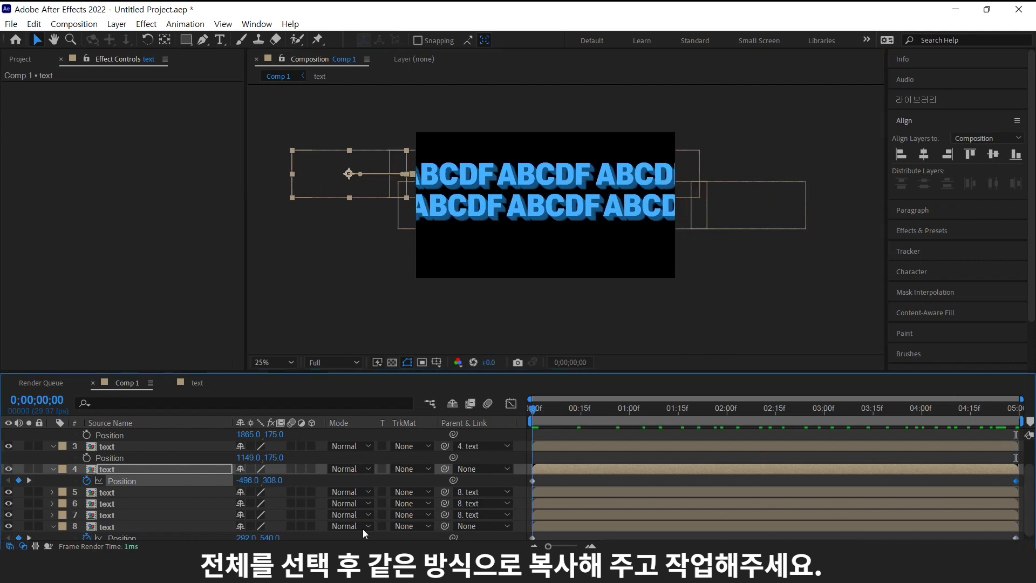
pyautogui.press('space')
# Duplicate all eight text layers and move the copied rows up using the Position keyframes of layers 4 and 8, to Y -132 and 100.
pyautogui.hotkey('ctrl', 'a')
pyautogui.press('u')
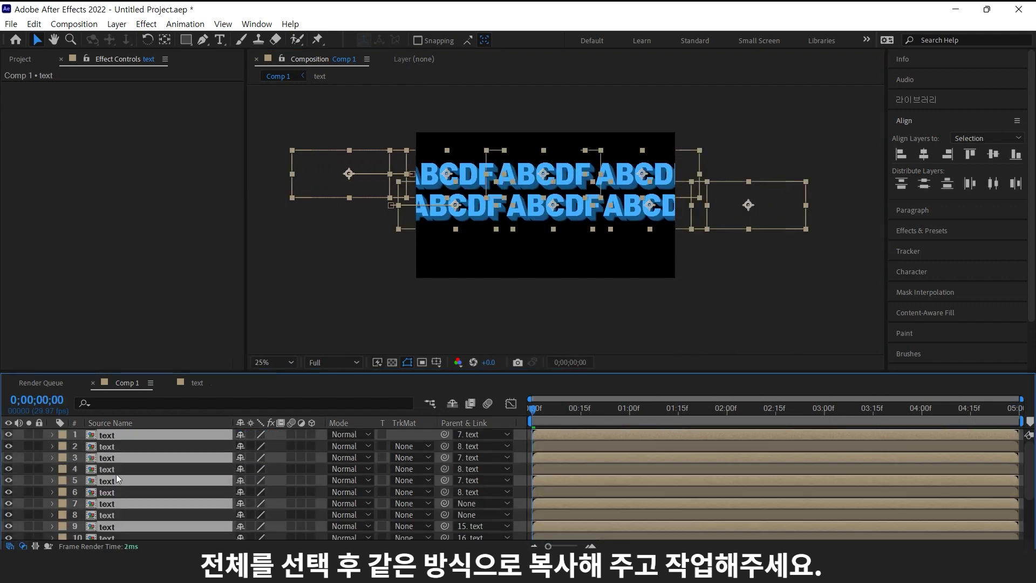
pyautogui.press('p')
pyautogui.scroll(-2, 118, 448)
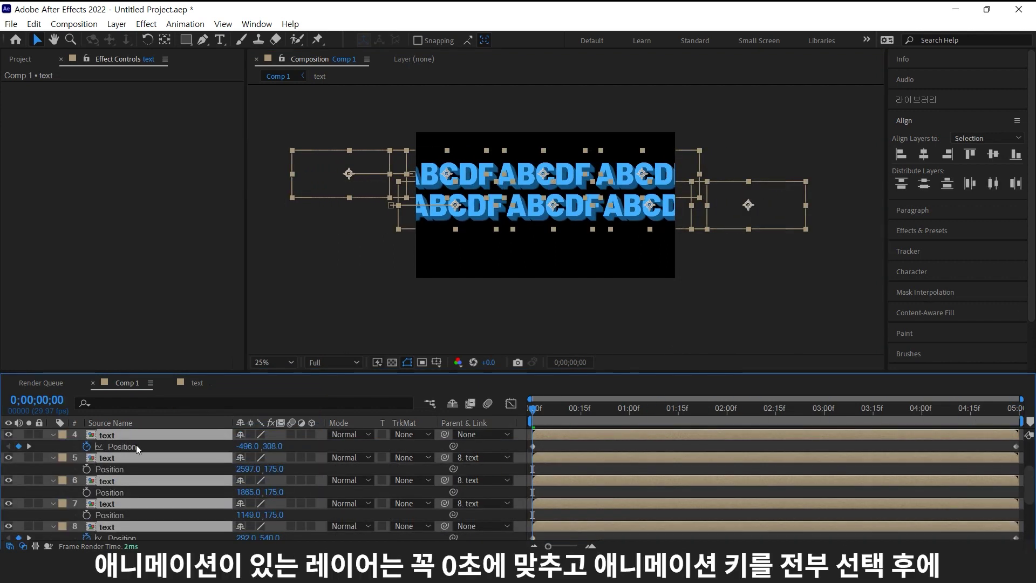
pyautogui.click(135, 446)
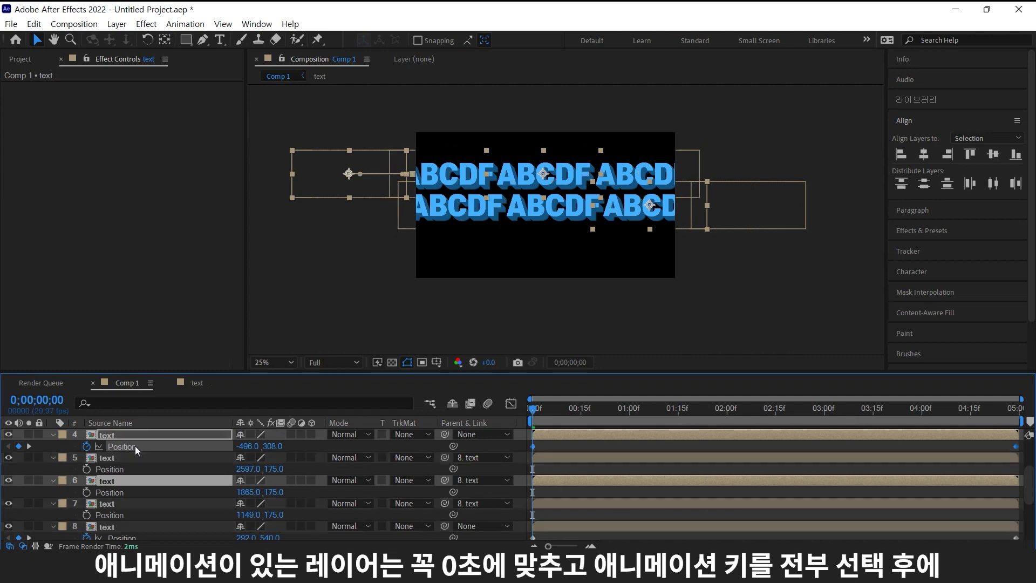
pyautogui.keyDown('ctrl'); pyautogui.click(116, 537); pyautogui.keyUp('ctrl')
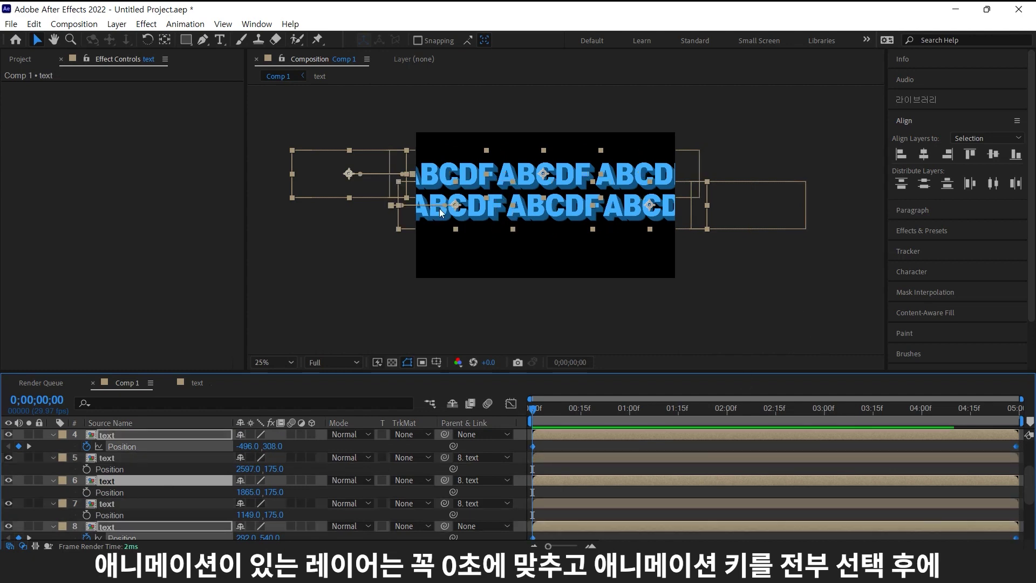
pyautogui.moveTo(455, 205); pyautogui.dragTo(455, 146)
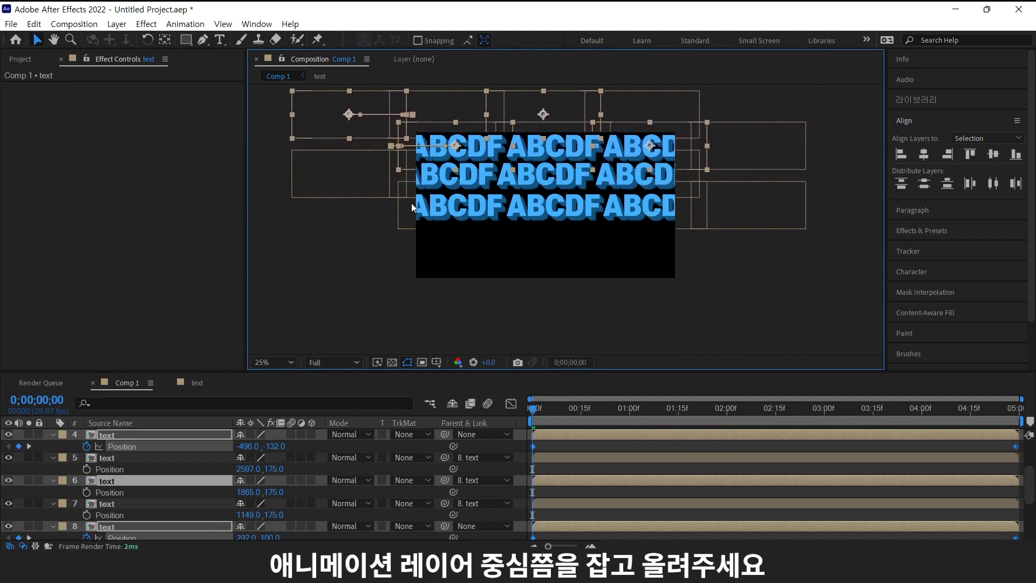
# Collapse all layer properties, scrub the timeline to check the text rows' motion, and return to the first frame.
pyautogui.scroll(-10, 240, 450)
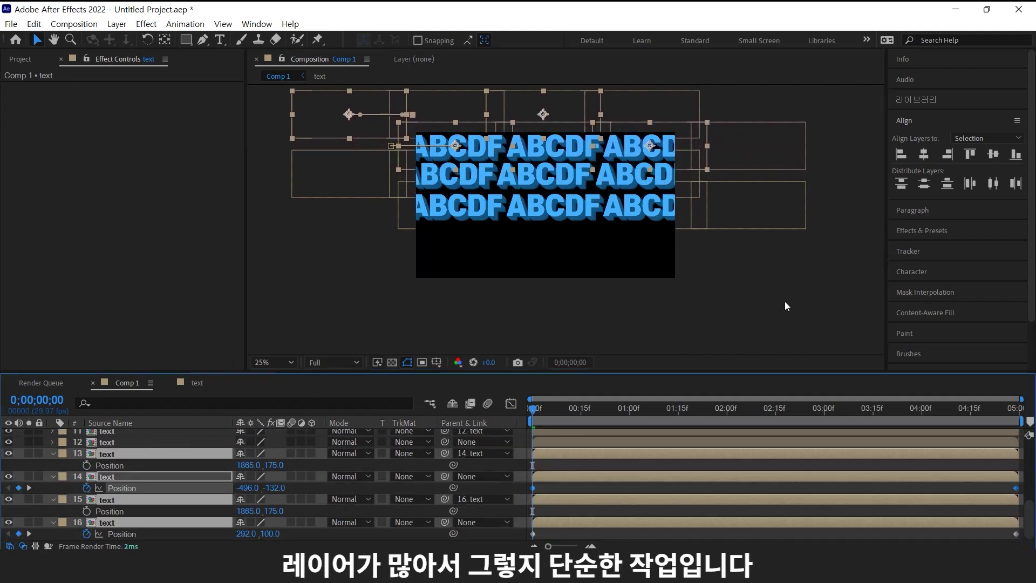
pyautogui.hotkey('ctrl', 'a')
pyautogui.hotkey('ctrl', '`')
pyautogui.press('F2')
pyautogui.moveTo(581, 409); pyautogui.dragTo(862, 409)
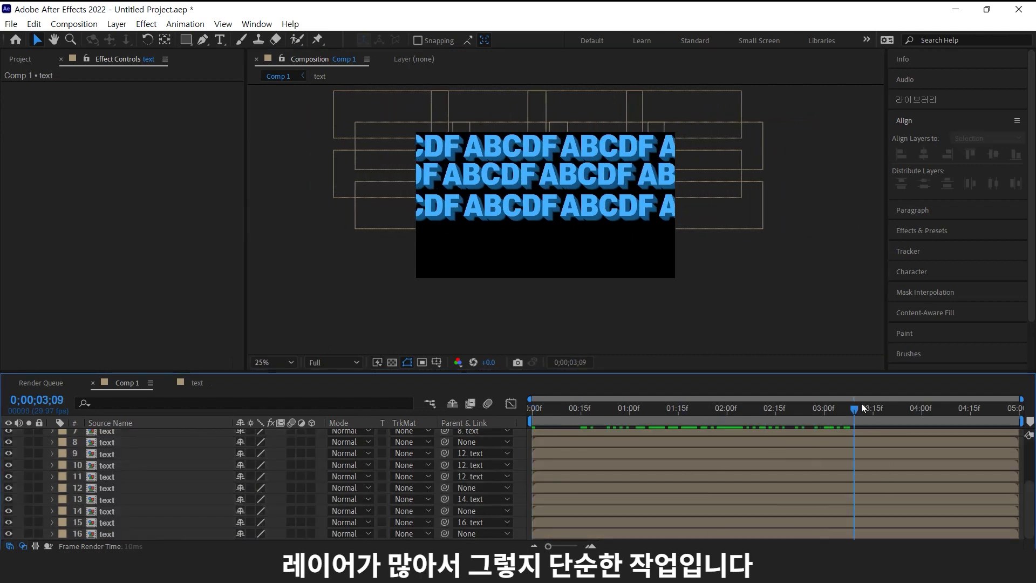
pyautogui.press('Home')
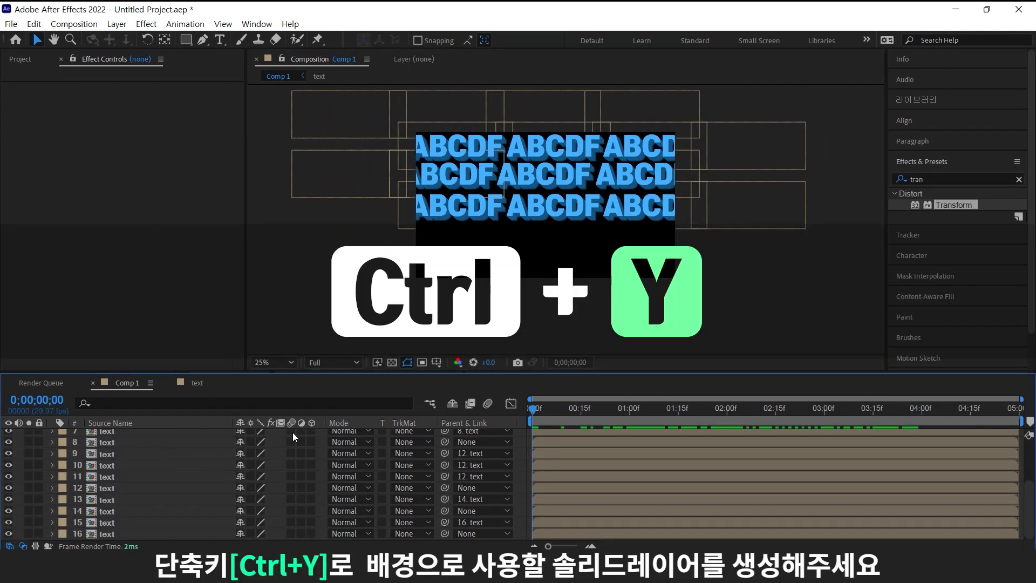
# Create a 1920 x 1080 px Dark Royal Blue solid and place it beneath all text layers as the background.
pyautogui.hotkey('ctrl', 'y')
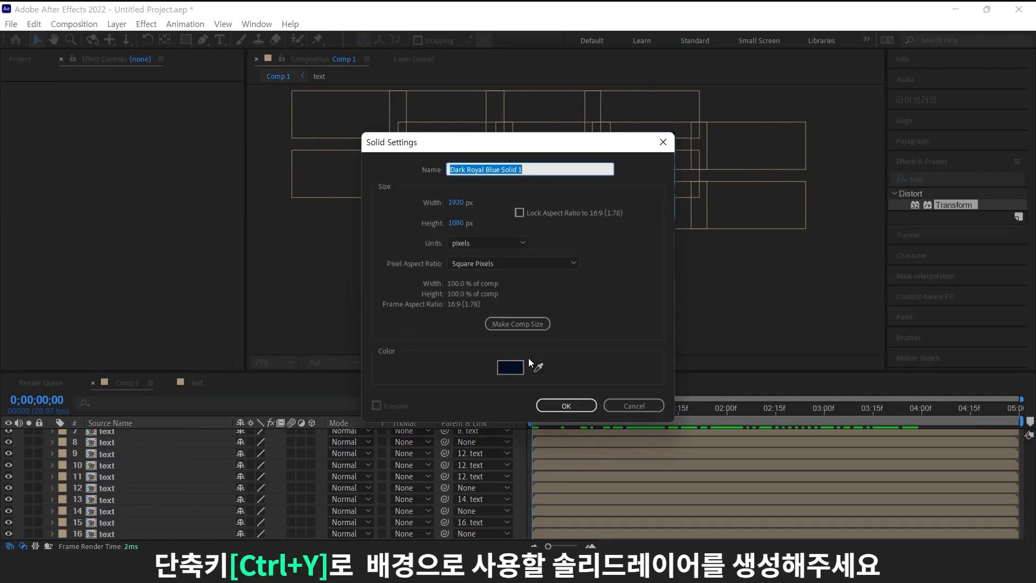
pyautogui.click(563, 406)
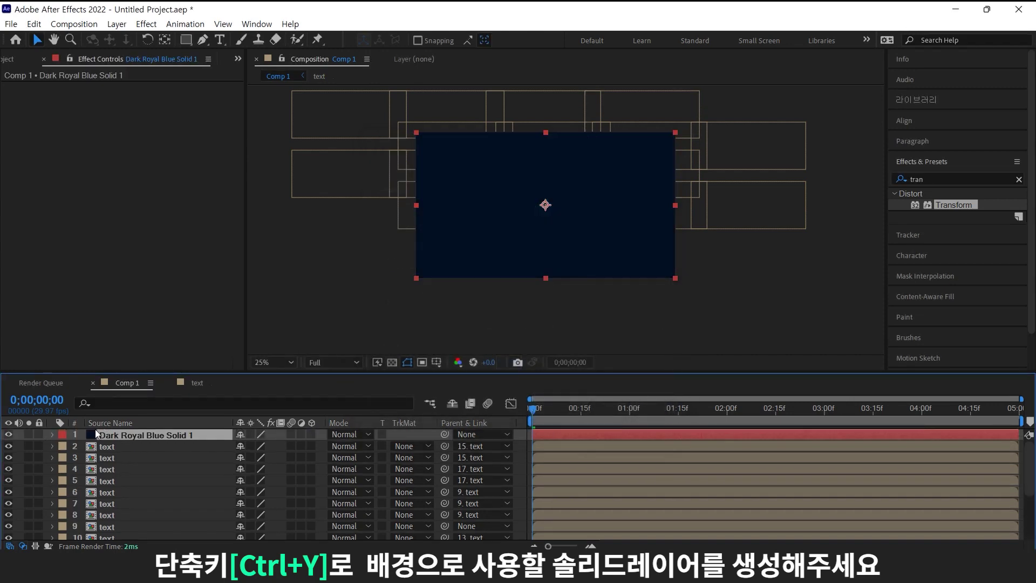
pyautogui.moveTo(95, 430); pyautogui.dragTo(167, 538)
# Create a second 1920 x 1080 px solid in the brighter blue 2361B7.
pyautogui.hotkey('ctrl', 'y')
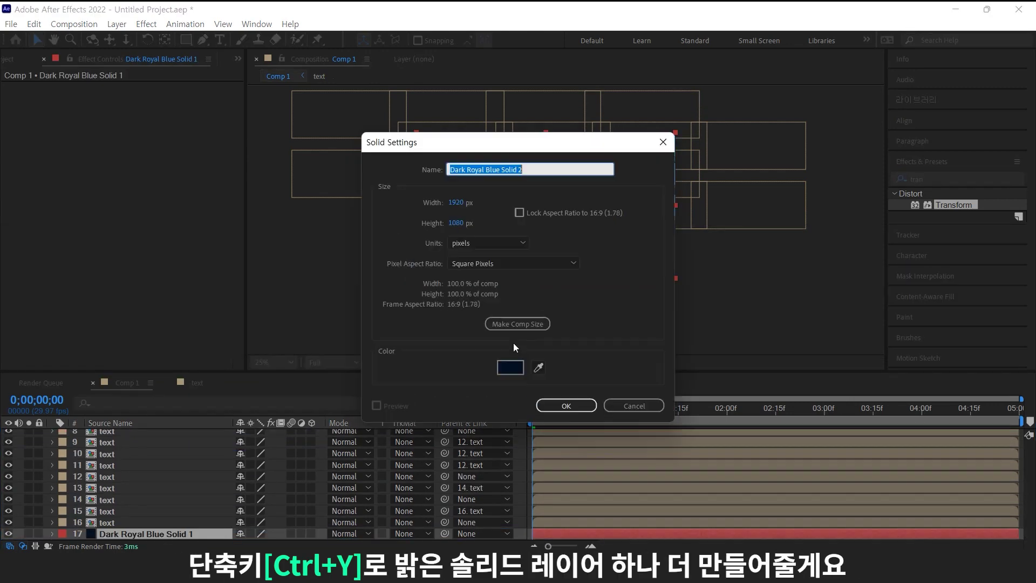
pyautogui.click(517, 361)
pyautogui.click(227, 211)
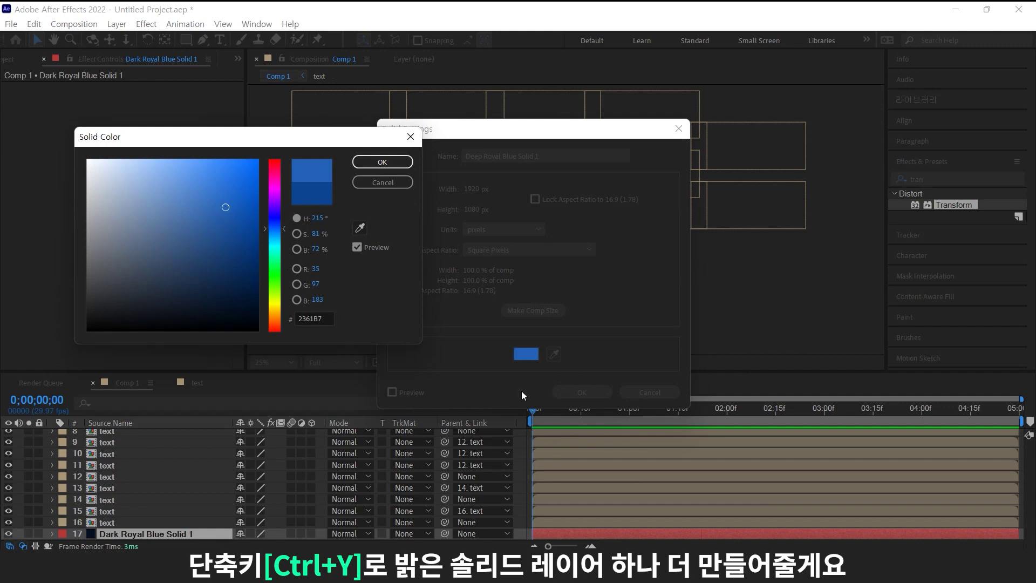
pyautogui.click(382, 162)
pyautogui.click(582, 392)
# Move the bright blue solid down to cover the empty area below the text rows, and bring it to the top of the layer stack.
pyautogui.moveTo(606, 215); pyautogui.dragTo(573, 341)
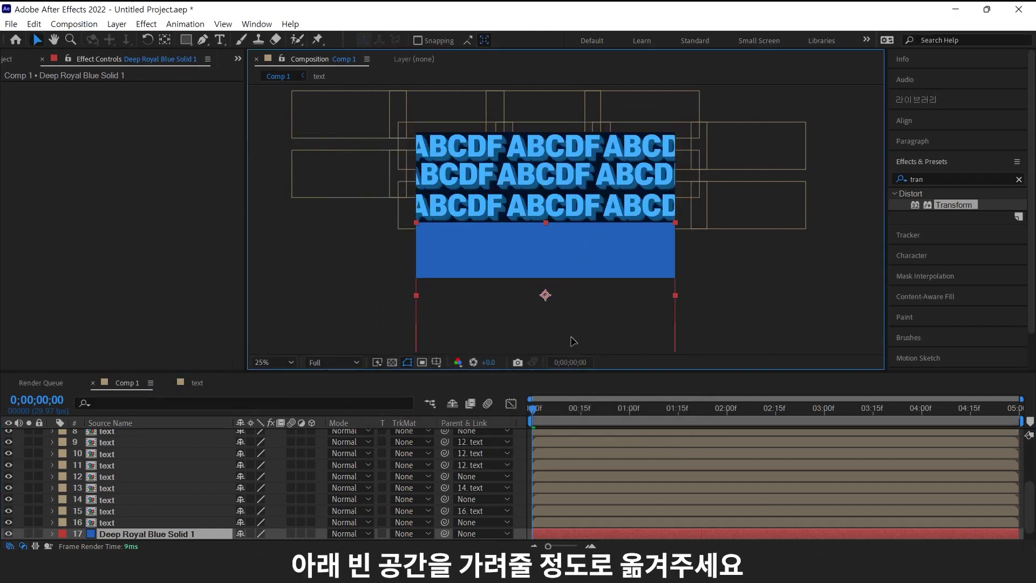
pyautogui.scroll(2, 179, 432)
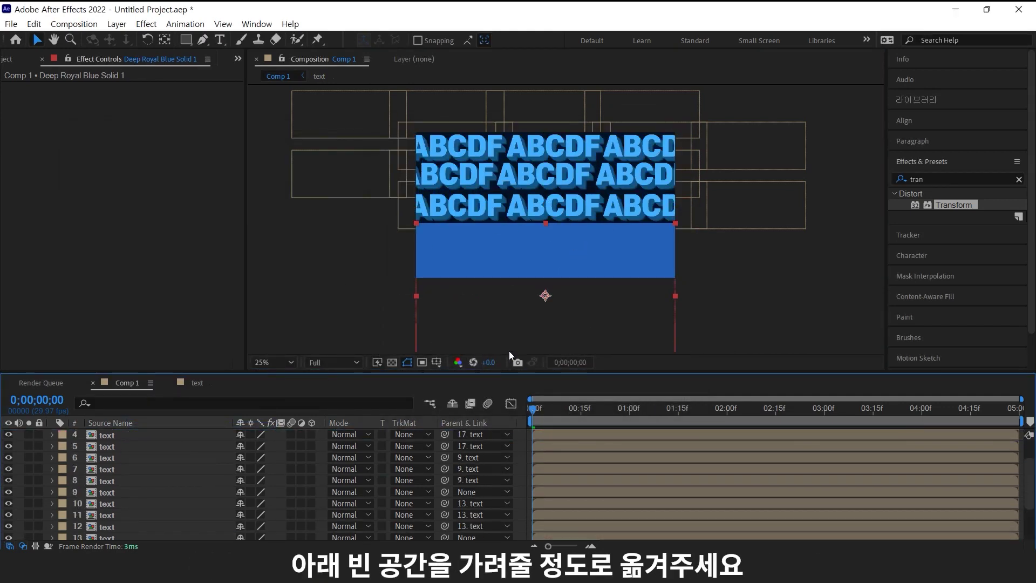
pyautogui.click(546, 295)
pyautogui.scroll(-1, 169, 529)
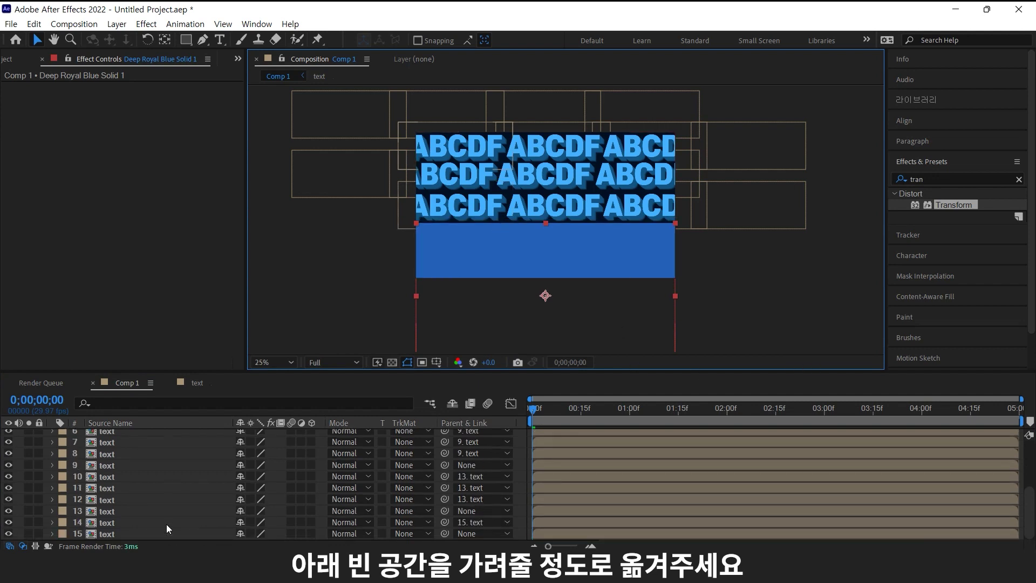
pyautogui.scroll(3, 168, 528)
pyautogui.click(782, 290)
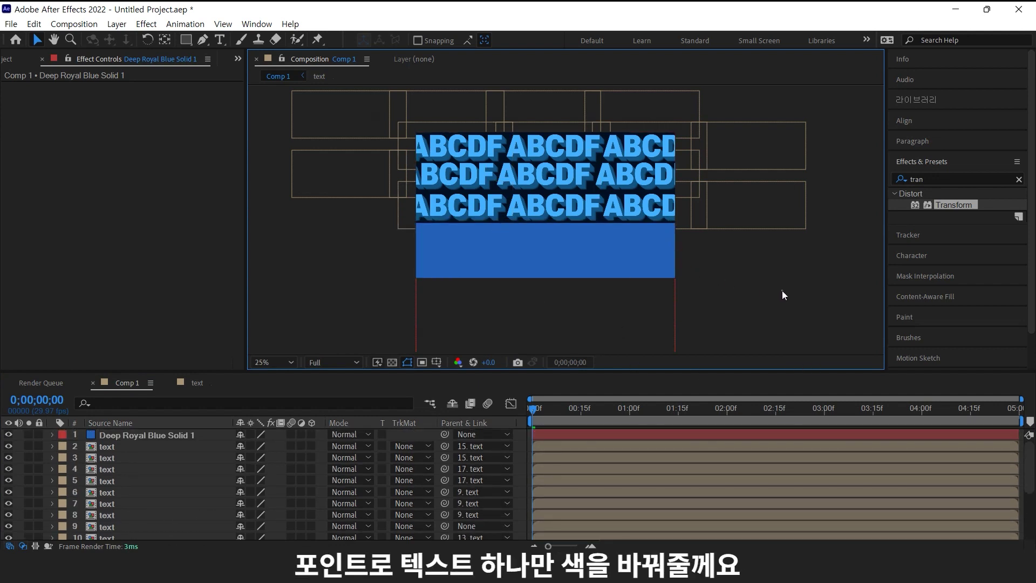
# Apply the Tint effect to the central ABCDF text layer in the second visible row.
pyautogui.click(568, 180)
pyautogui.doubleClick(921, 213)
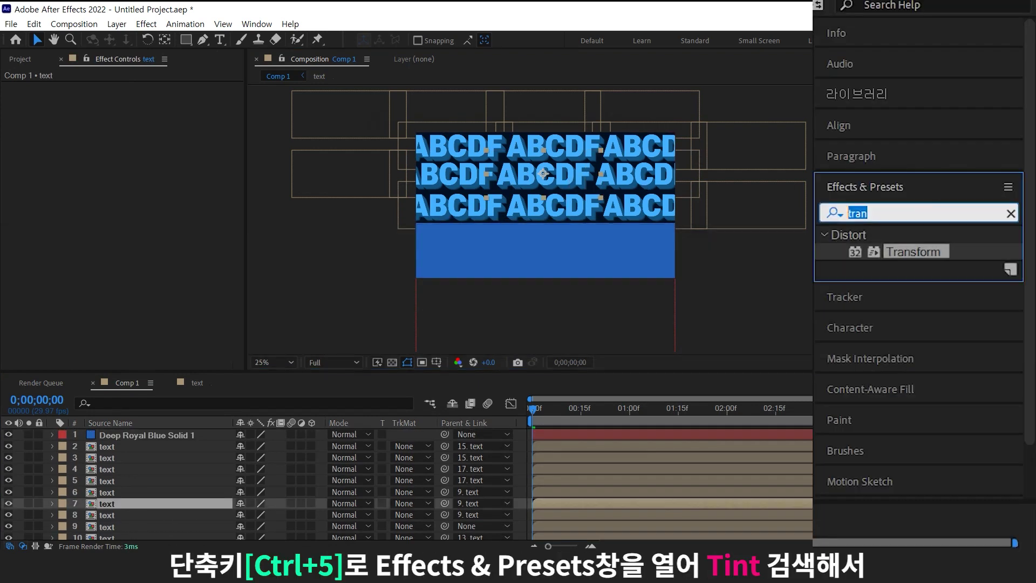
pyautogui.write('tint')
pyautogui.moveTo(897, 252); pyautogui.dragTo(537, 173)
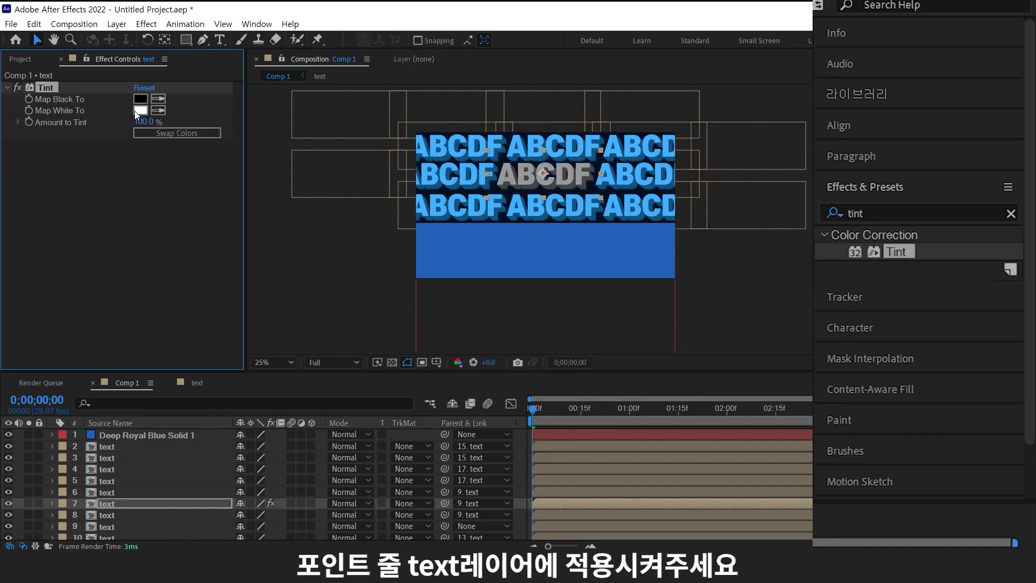
# Apply the Curves effect to the tinted text layer and raise its RGB curve to brighten the text.
pyautogui.click(907, 180)
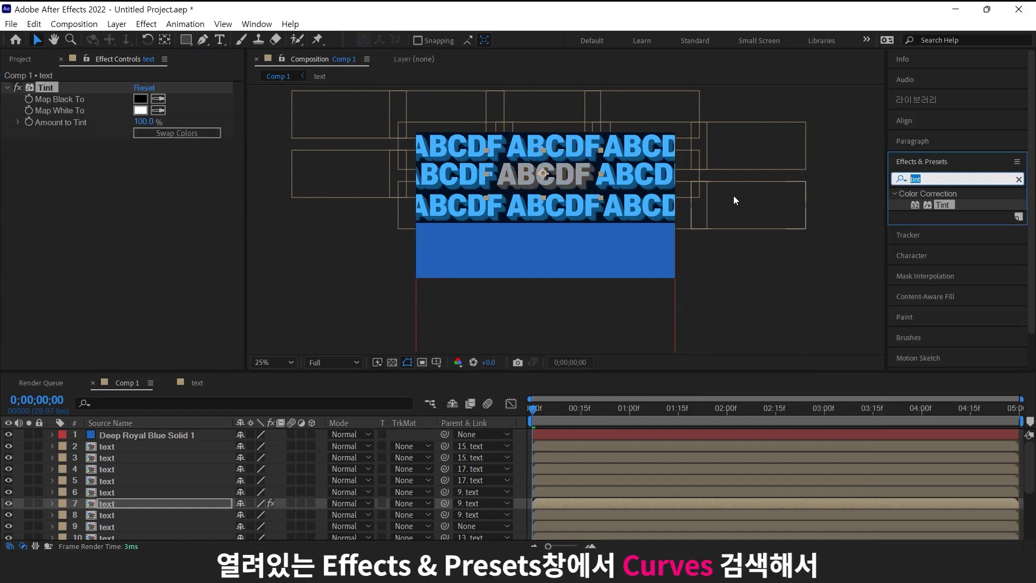
pyautogui.write('curve')
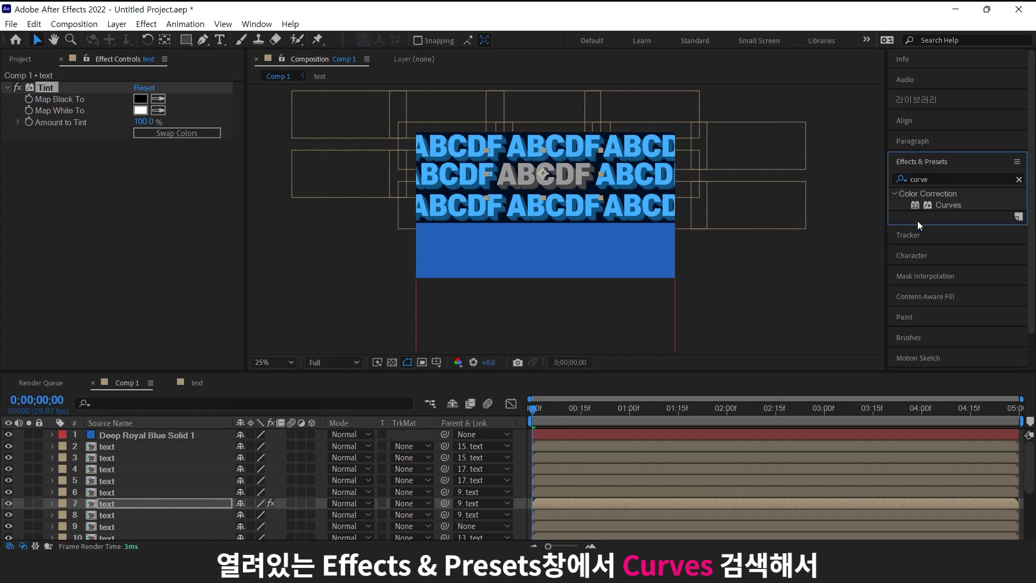
pyautogui.moveTo(948, 205); pyautogui.dragTo(136, 178)
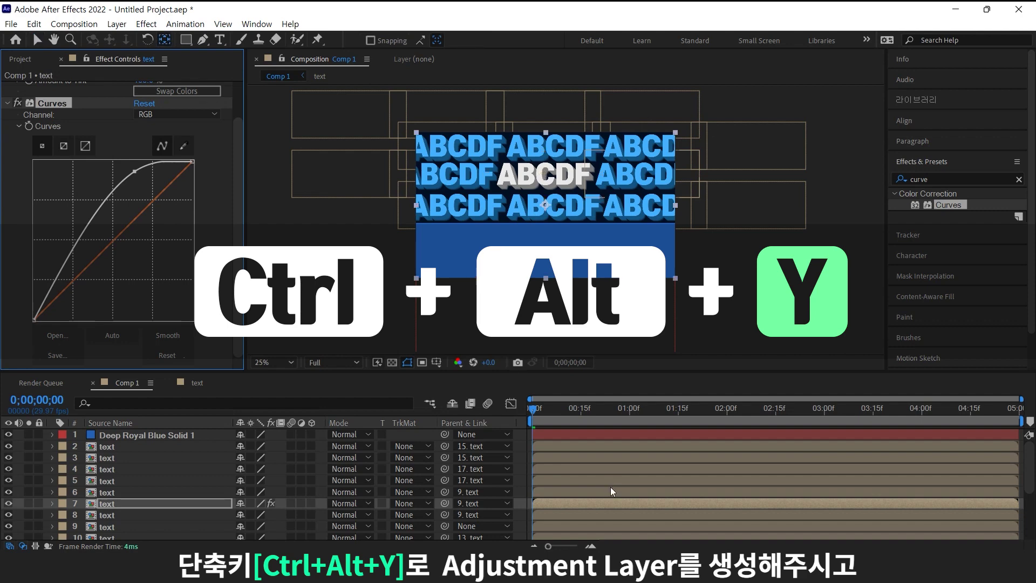
# Add an adjustment layer with a Transform effect whose Rotation is set to 20°.
pyautogui.hotkey('ctrl', 'alt', 'y')
pyautogui.click(955, 183)
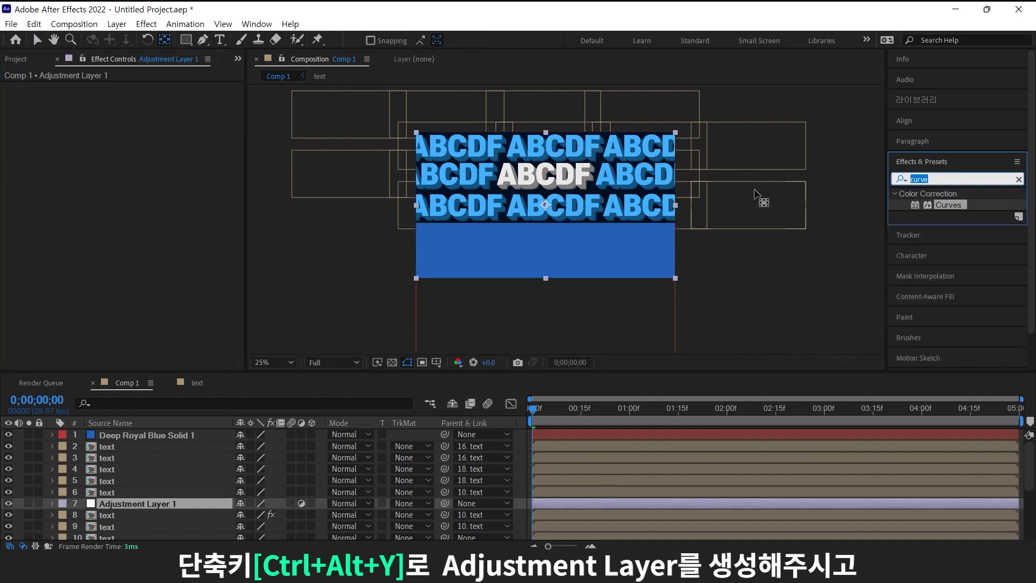
pyautogui.write('tras')
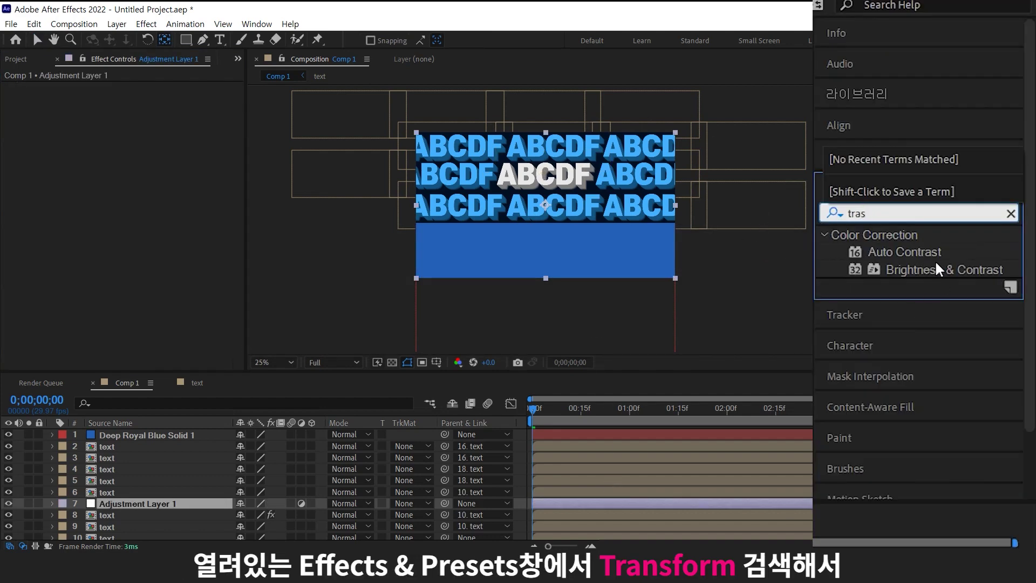
pyautogui.press('BackSpace')
pyautogui.write('n')
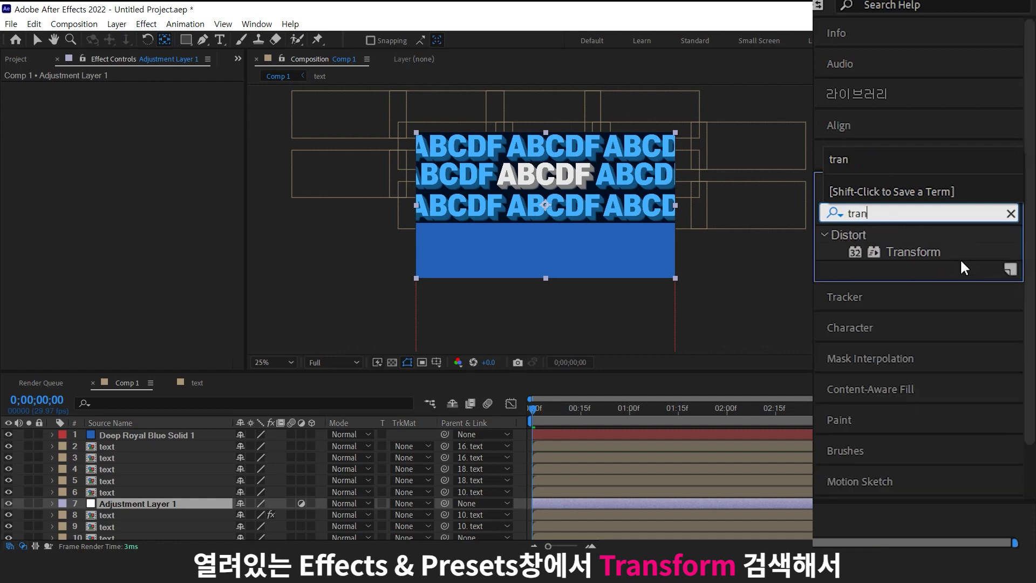
pyautogui.moveTo(953, 204); pyautogui.dragTo(191, 165)
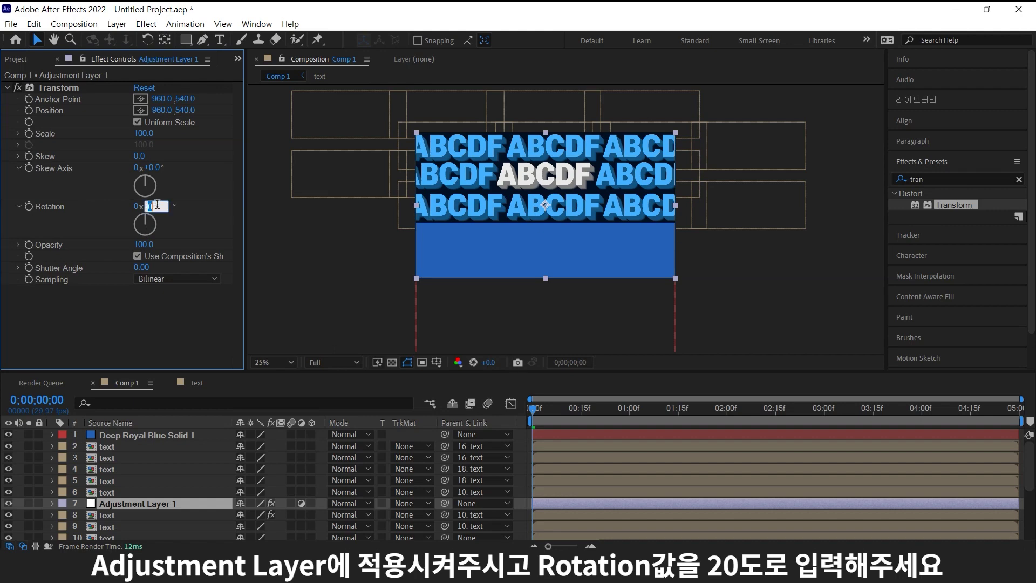
pyautogui.press('Return')
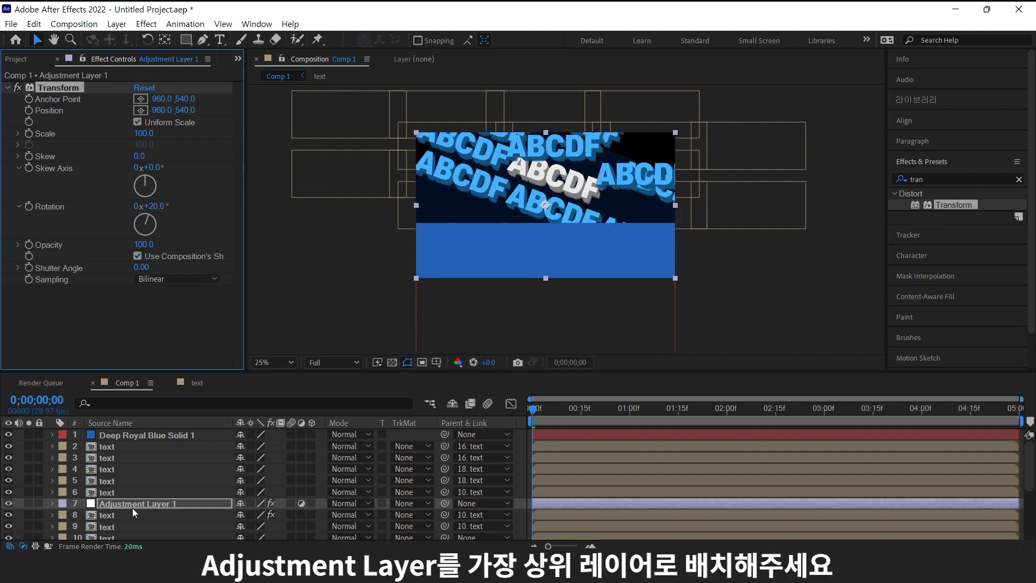
# Bring the adjustment layer to the top of the layer stack and widen the bright blue solid to 154% horizontal scale, keeping 100% vertically.
pyautogui.moveTo(131, 507); pyautogui.dragTo(212, 432)
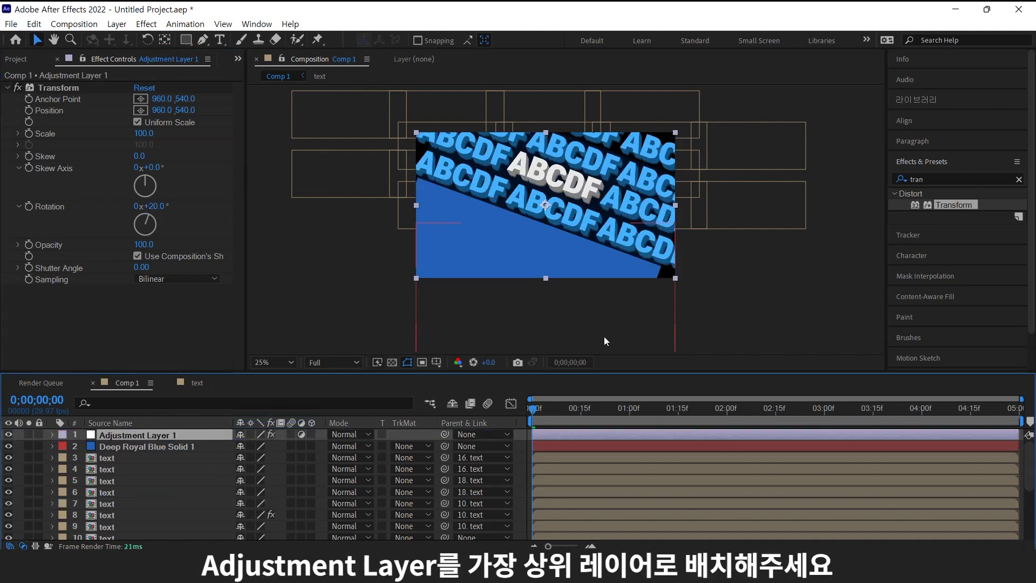
pyautogui.click(718, 298)
pyautogui.press(',')
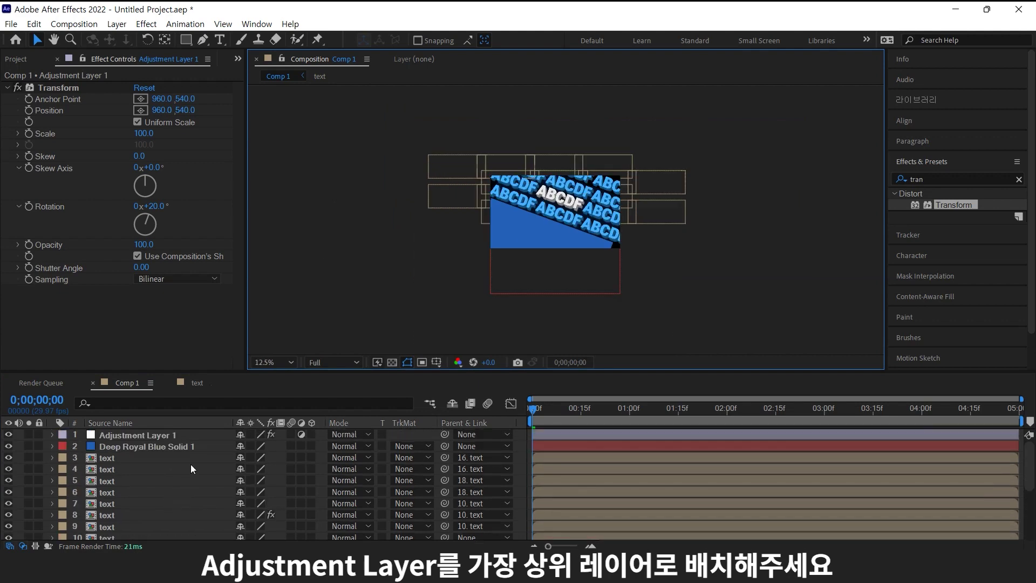
pyautogui.click(207, 447)
pyautogui.press('s')
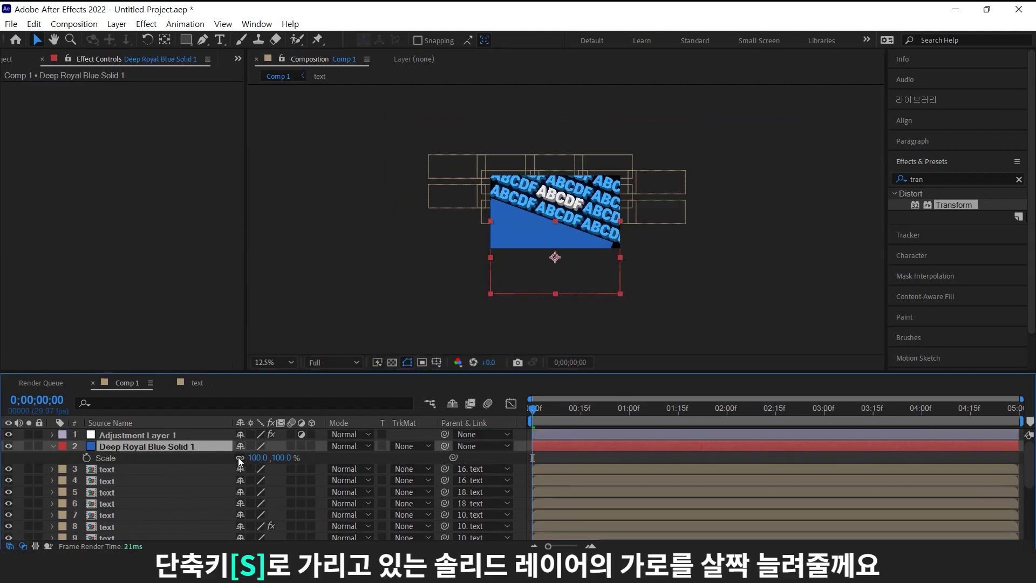
pyautogui.moveTo(254, 458); pyautogui.dragTo(285, 457)
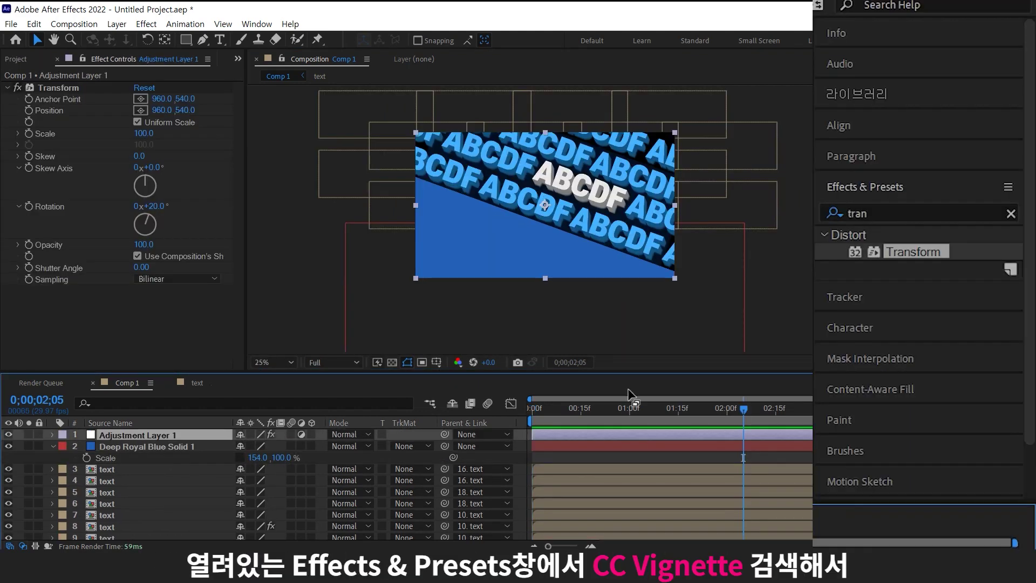
# Apply the CC Vignette effect to the adjustment layer and place its Center near the start of the white ABCDF word, at about 828, 340.
pyautogui.click(920, 211)
pyautogui.write('vi')
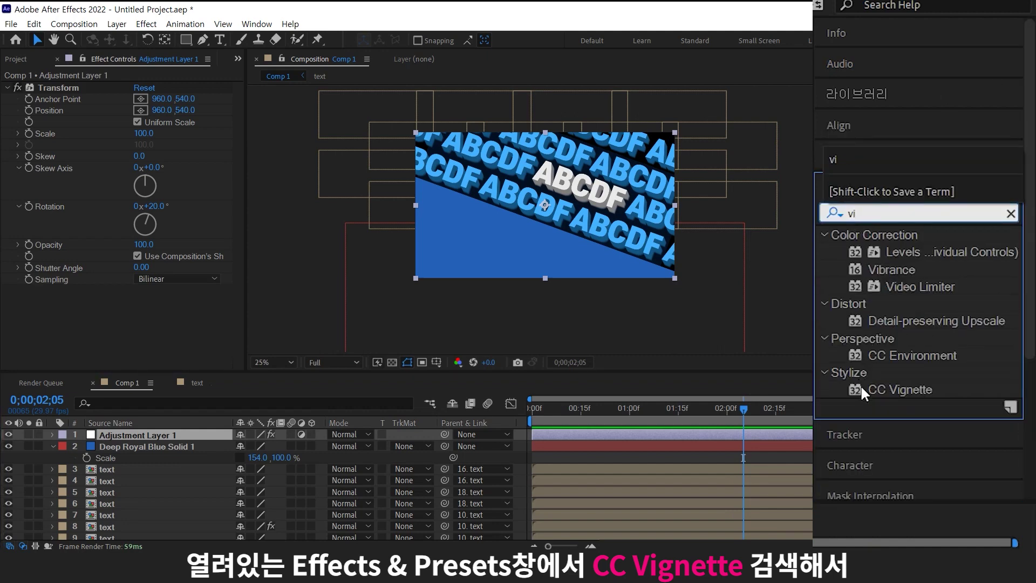
pyautogui.moveTo(899, 389); pyautogui.dragTo(155, 351)
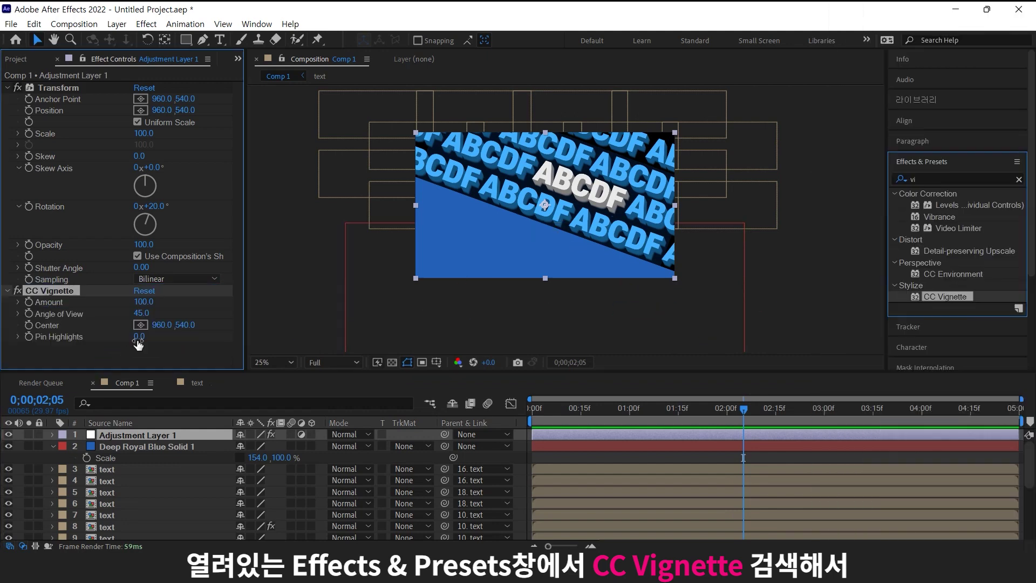
pyautogui.click(141, 325)
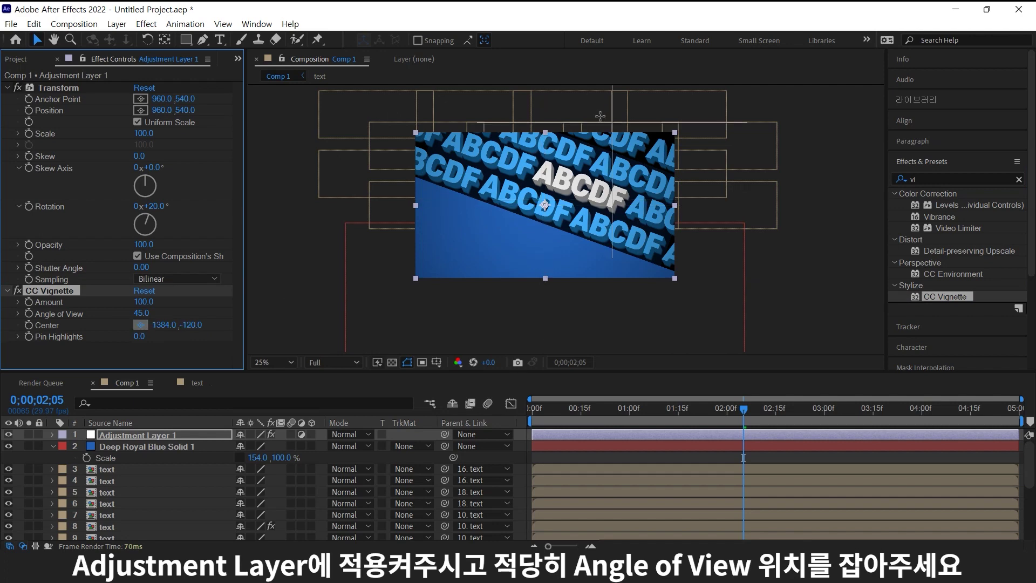
pyautogui.click(519, 183)
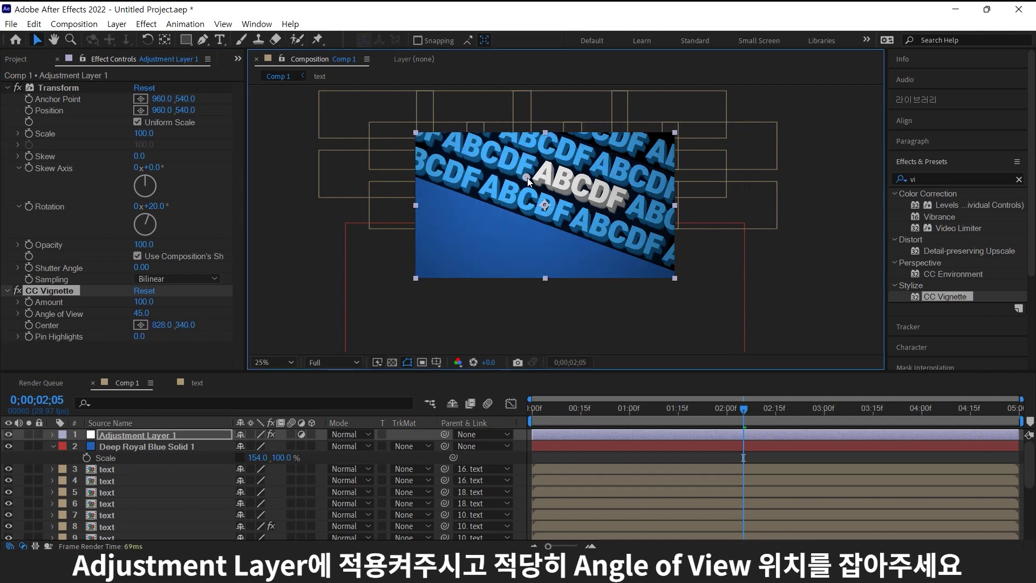